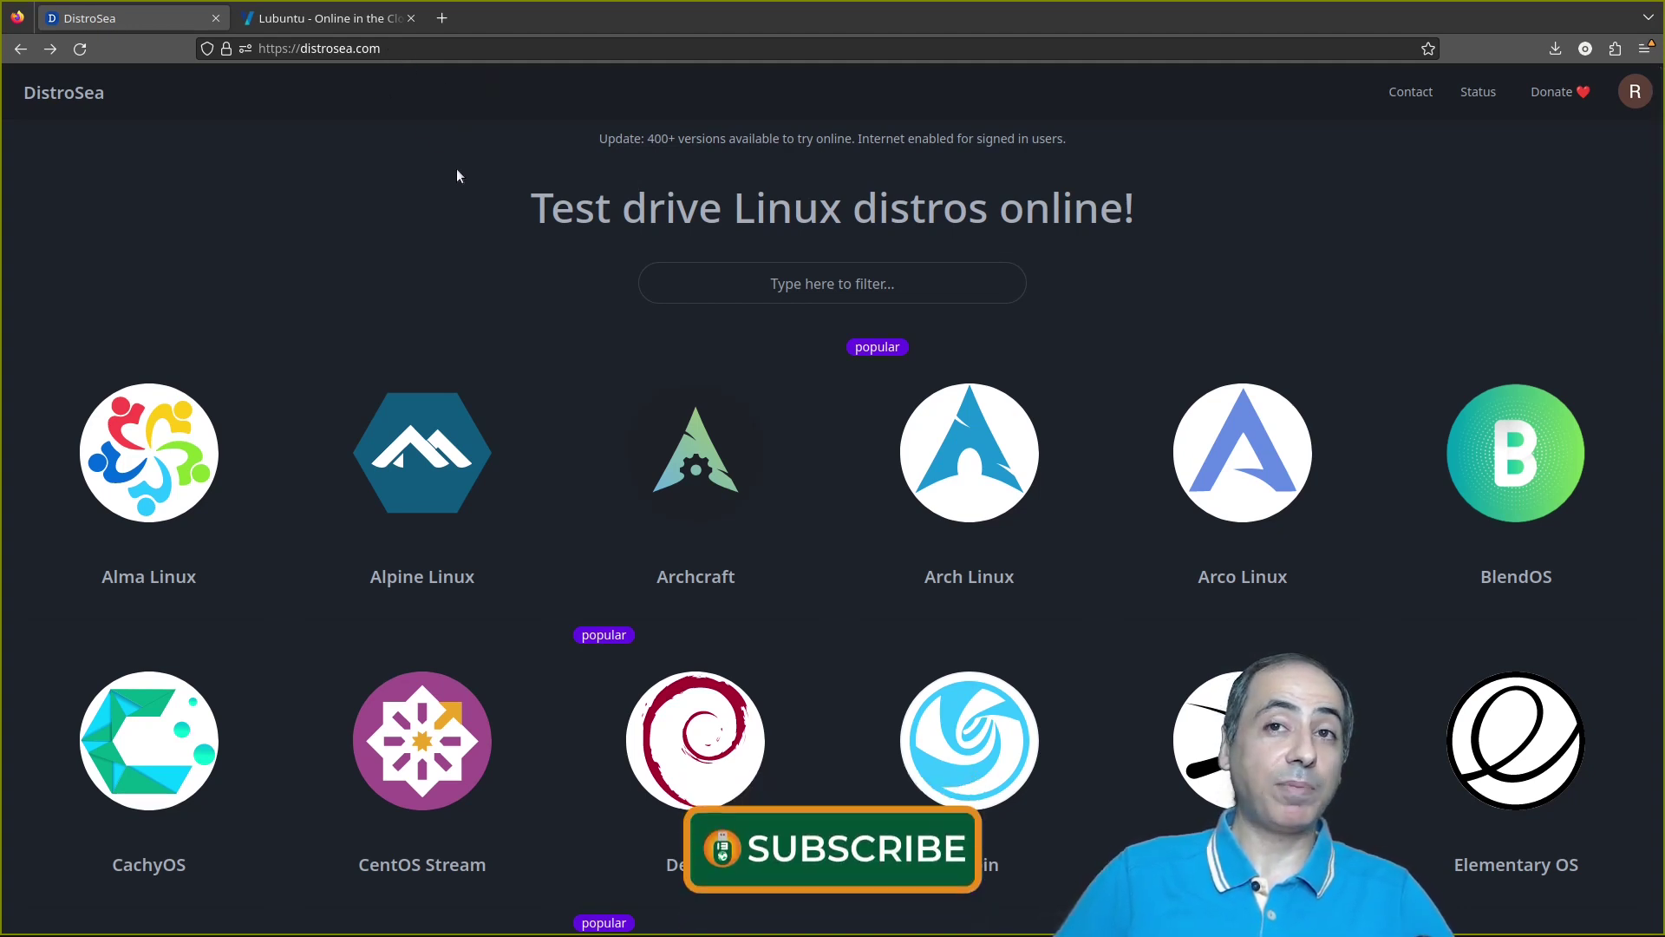
# Browse the DistroSea distro grid, scrolling down, back up, then down again toward Archcraft
pyautogui.scroll(-15, 798, 215)
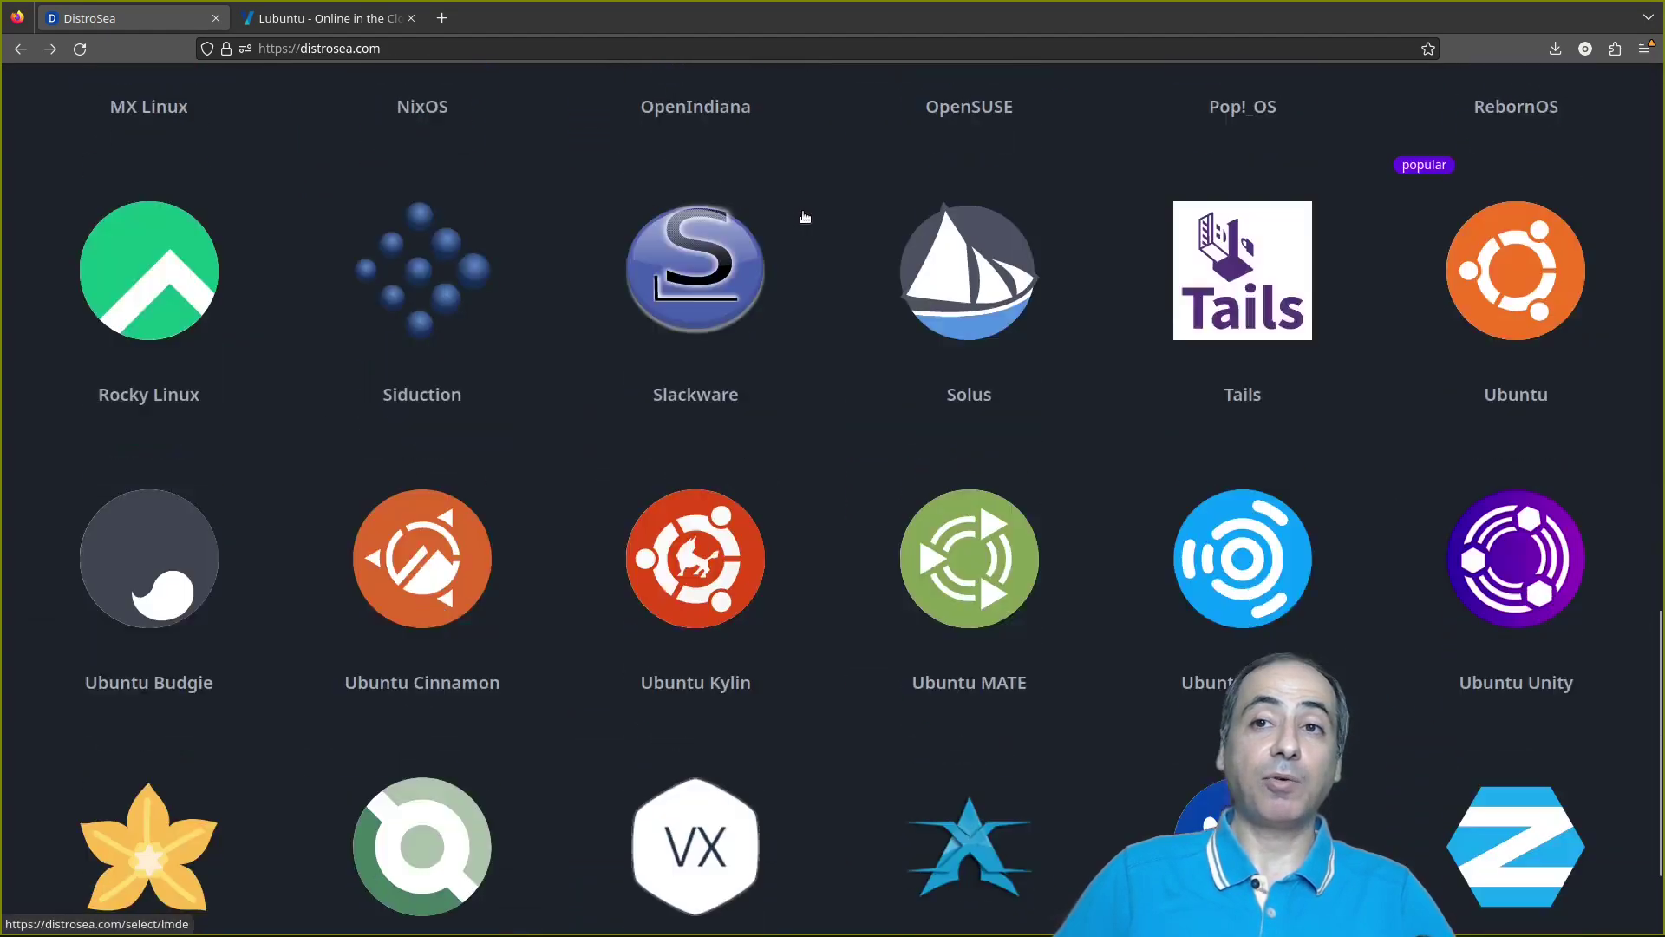
pyautogui.scroll(15, 805, 217)
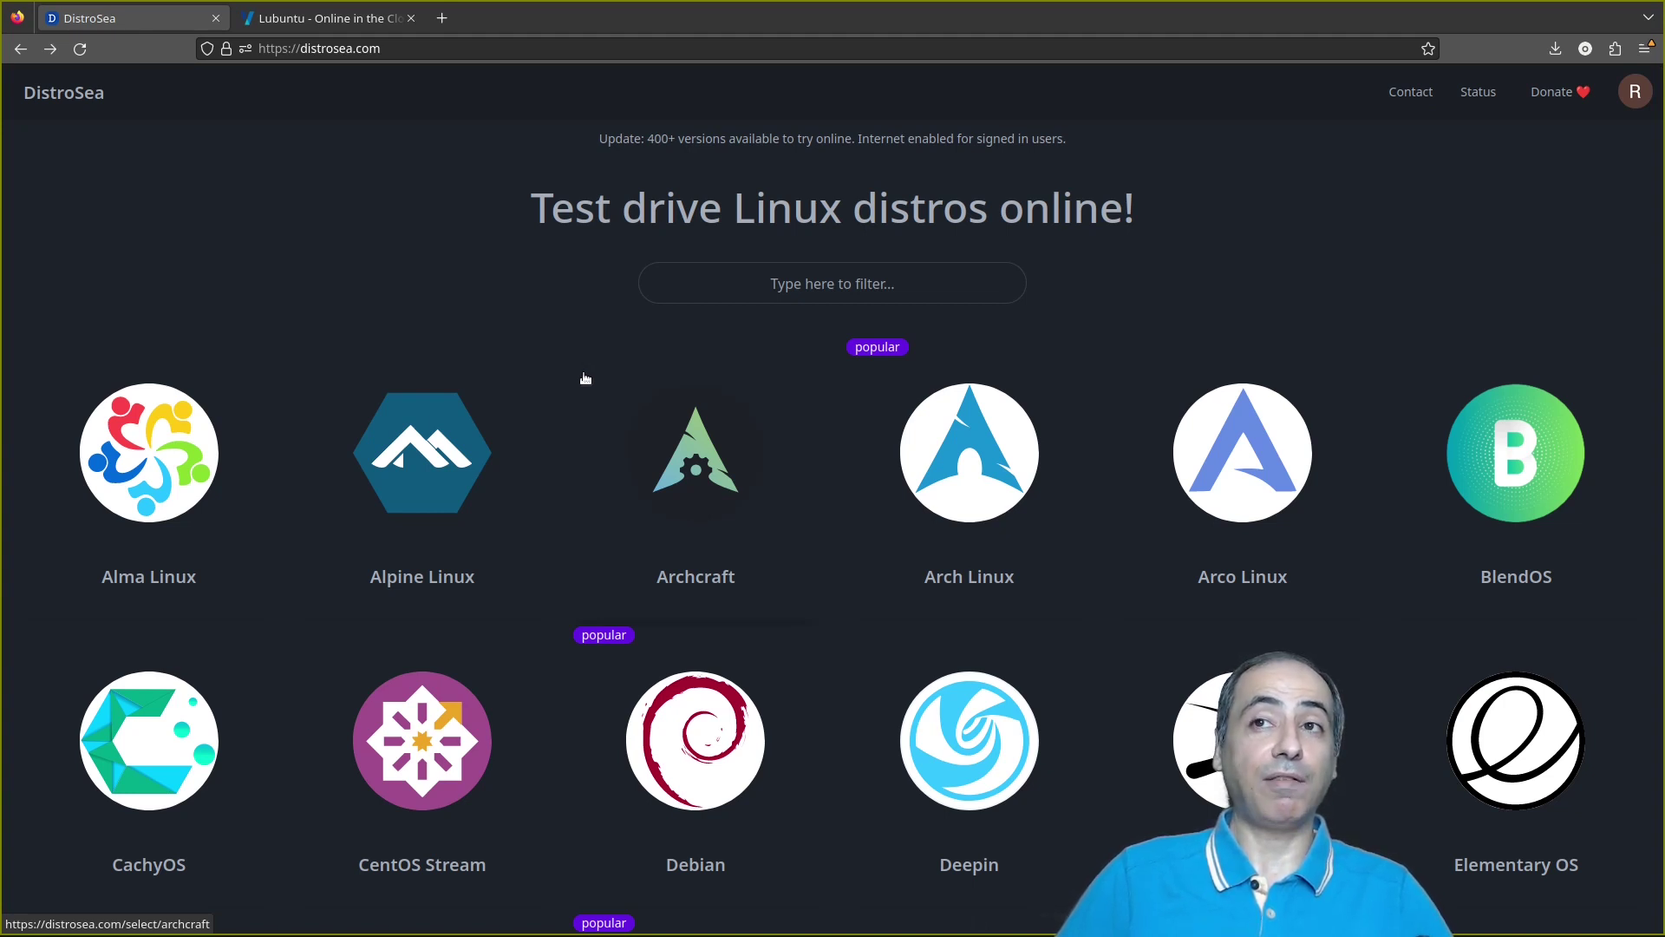
pyautogui.scroll(-2, 777, 419)
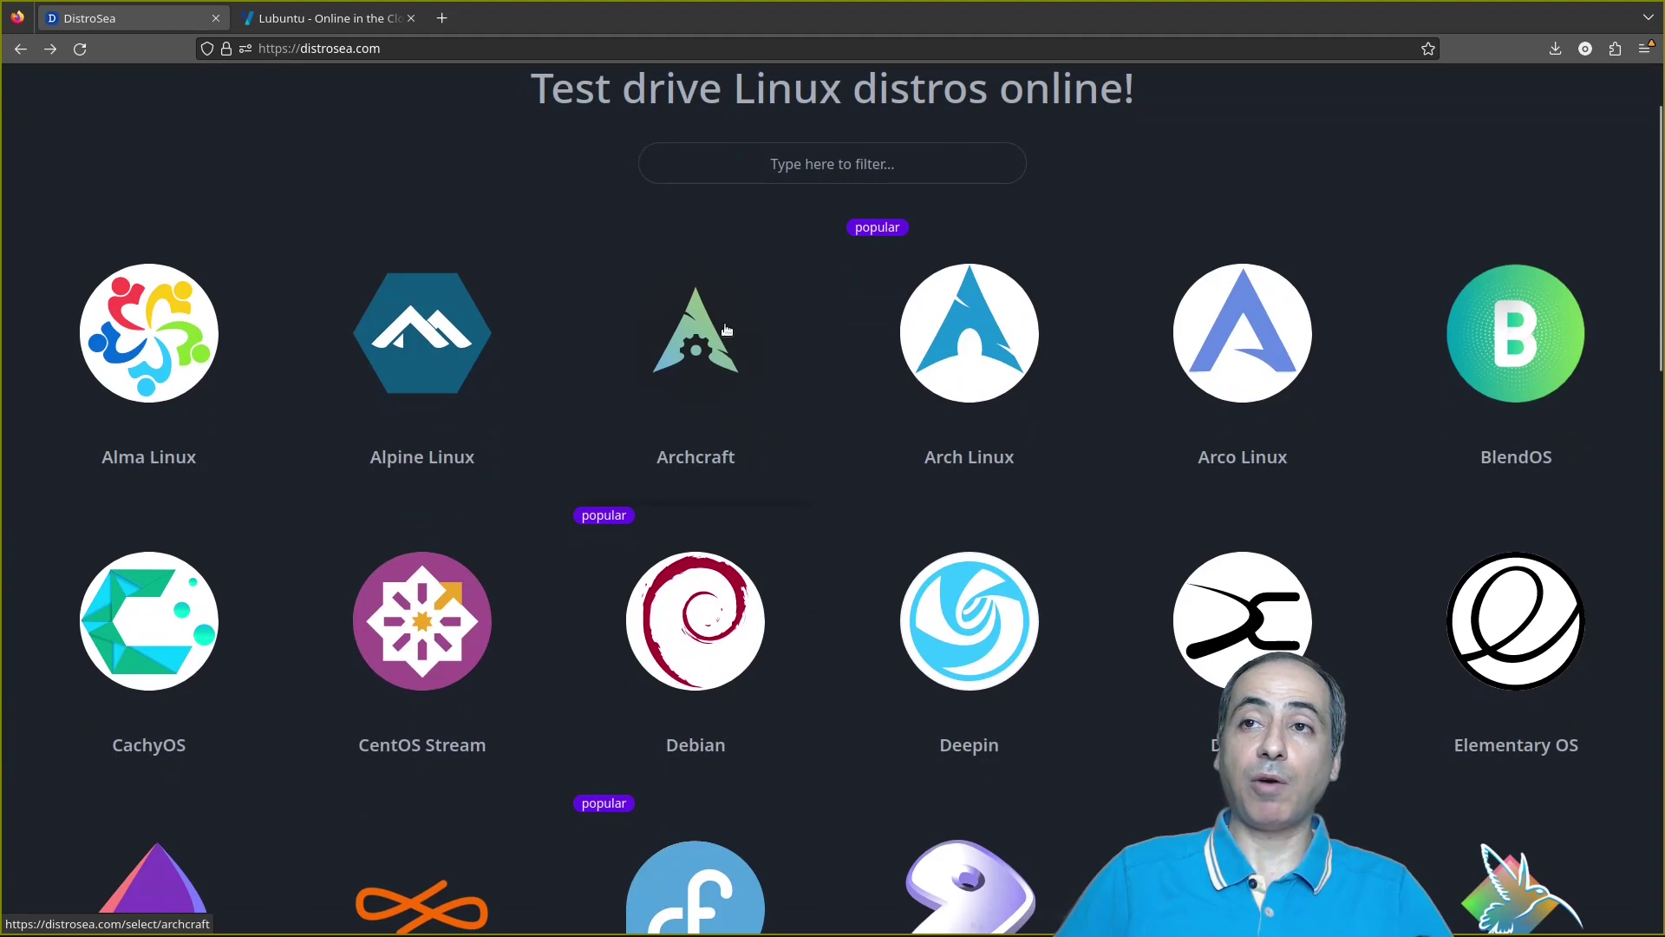
# Launch the Archcraft Latest live session and continue into it once the queue finishes
pyautogui.click(700, 335)
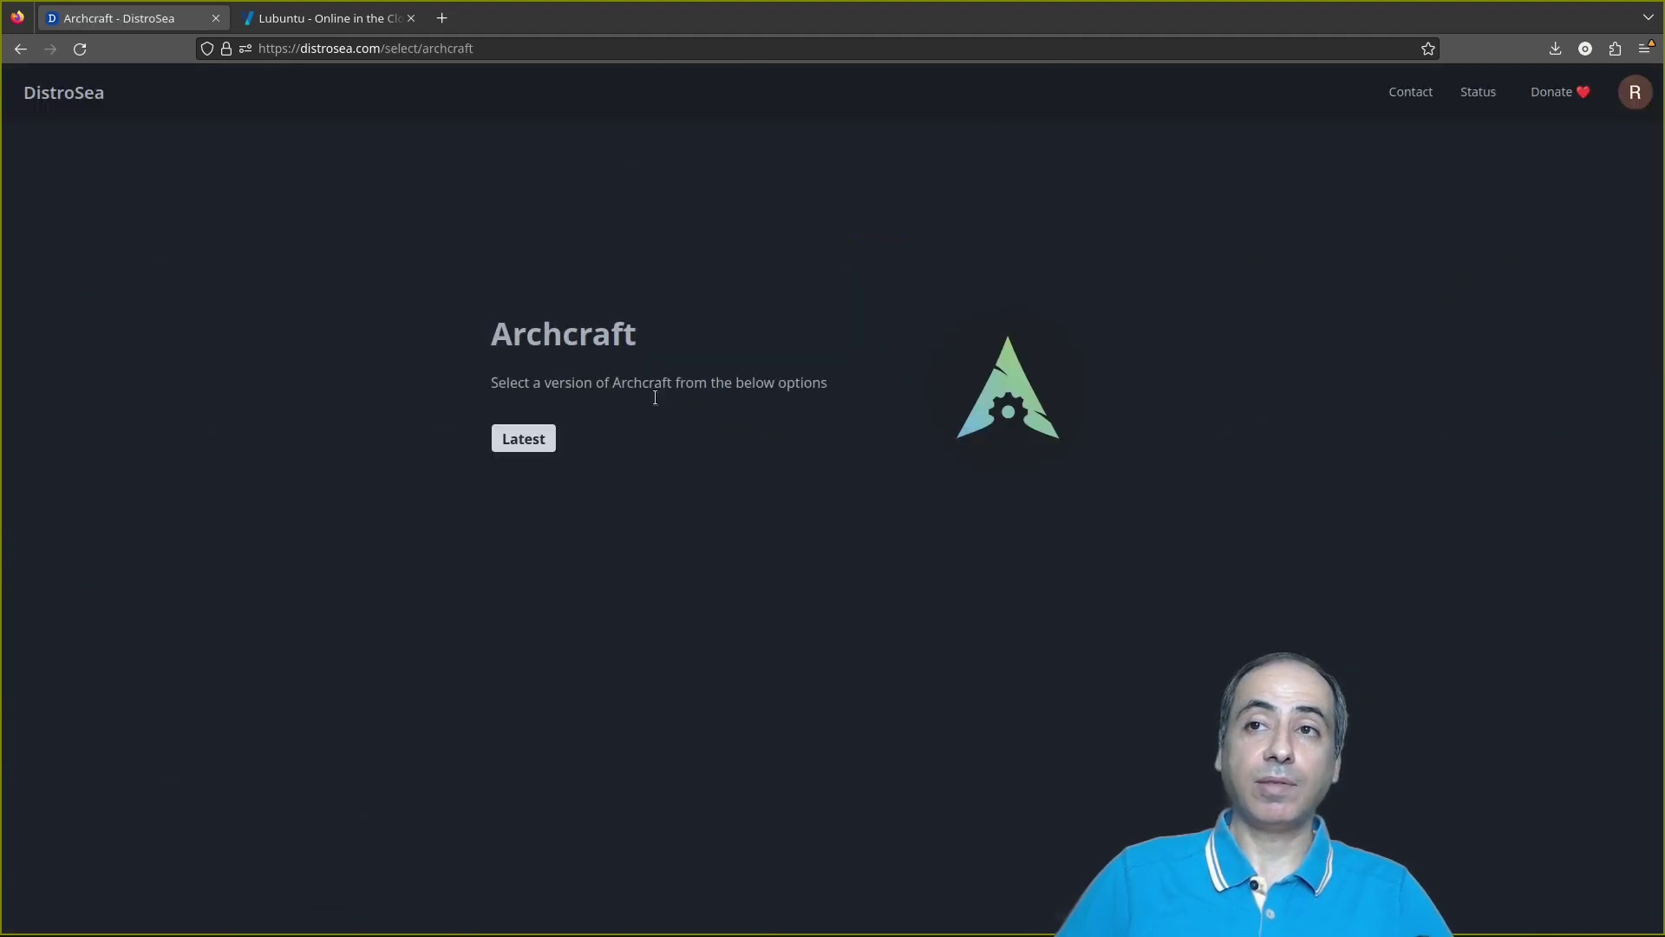
pyautogui.click(538, 444)
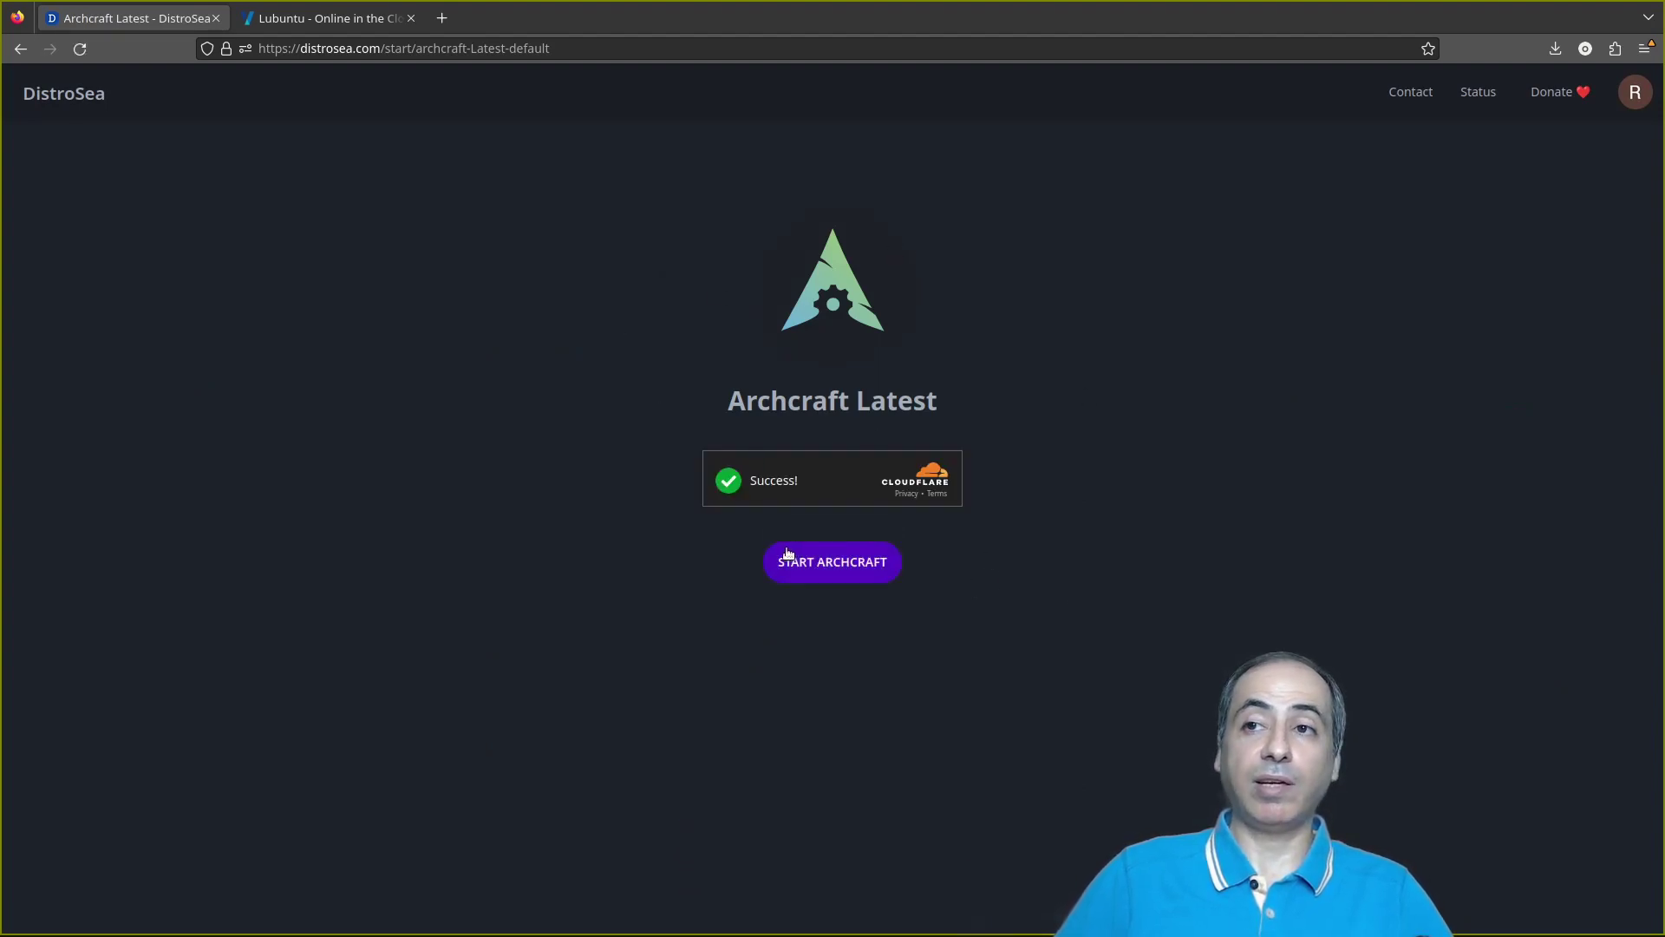
pyautogui.click(783, 555)
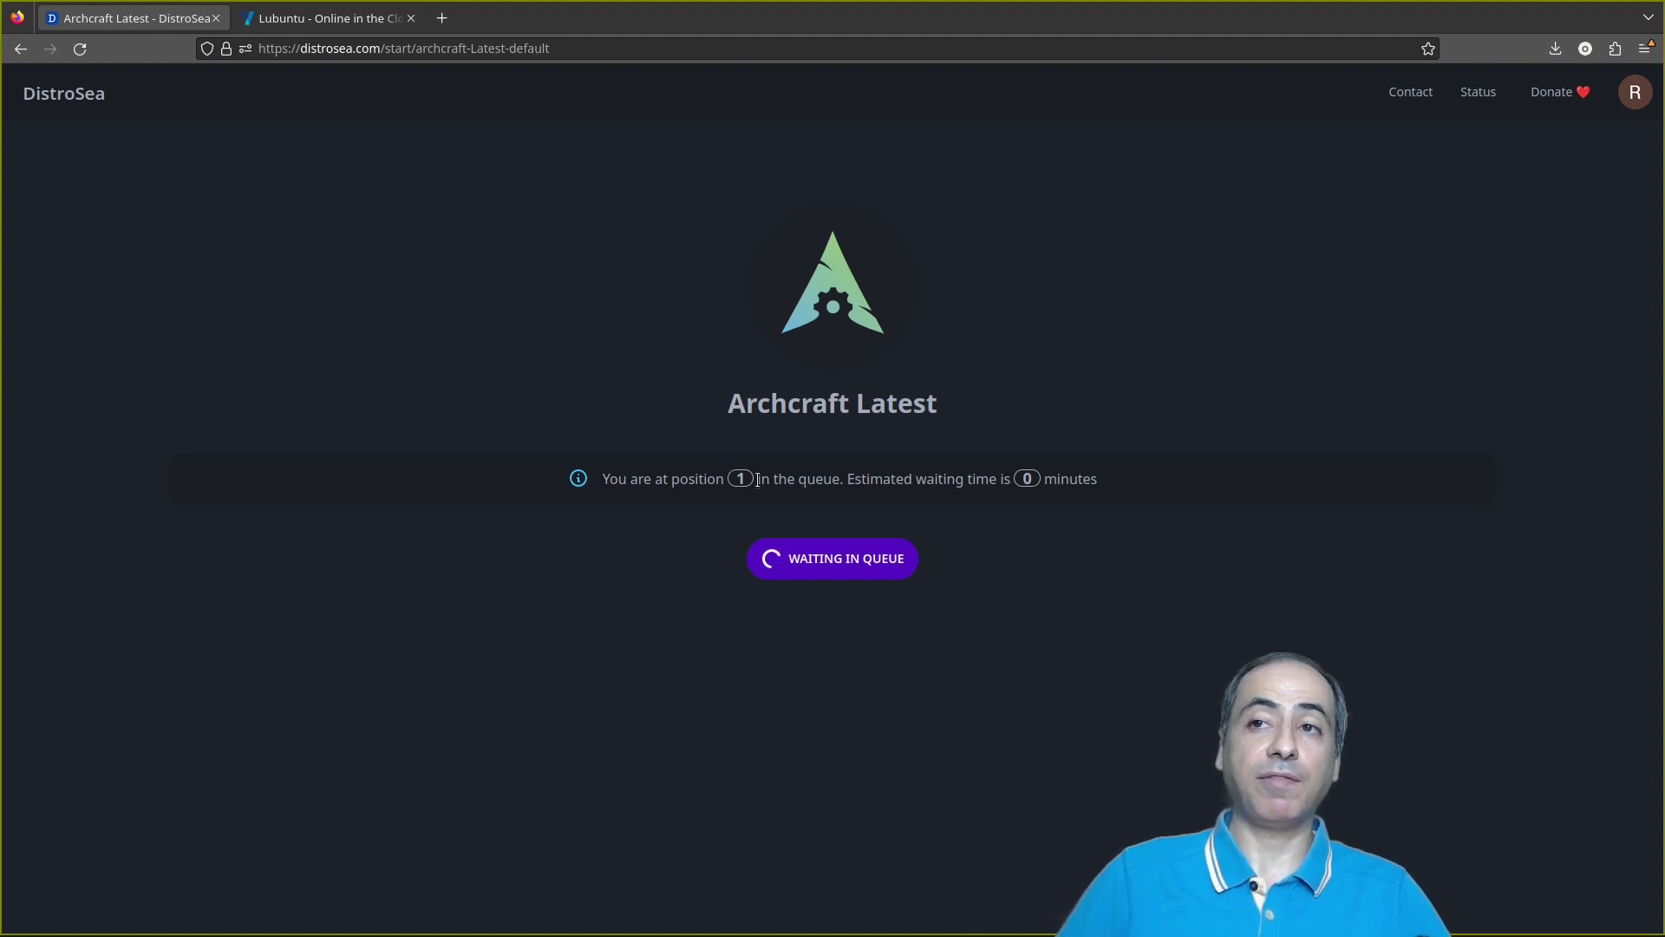
pyautogui.click(839, 547)
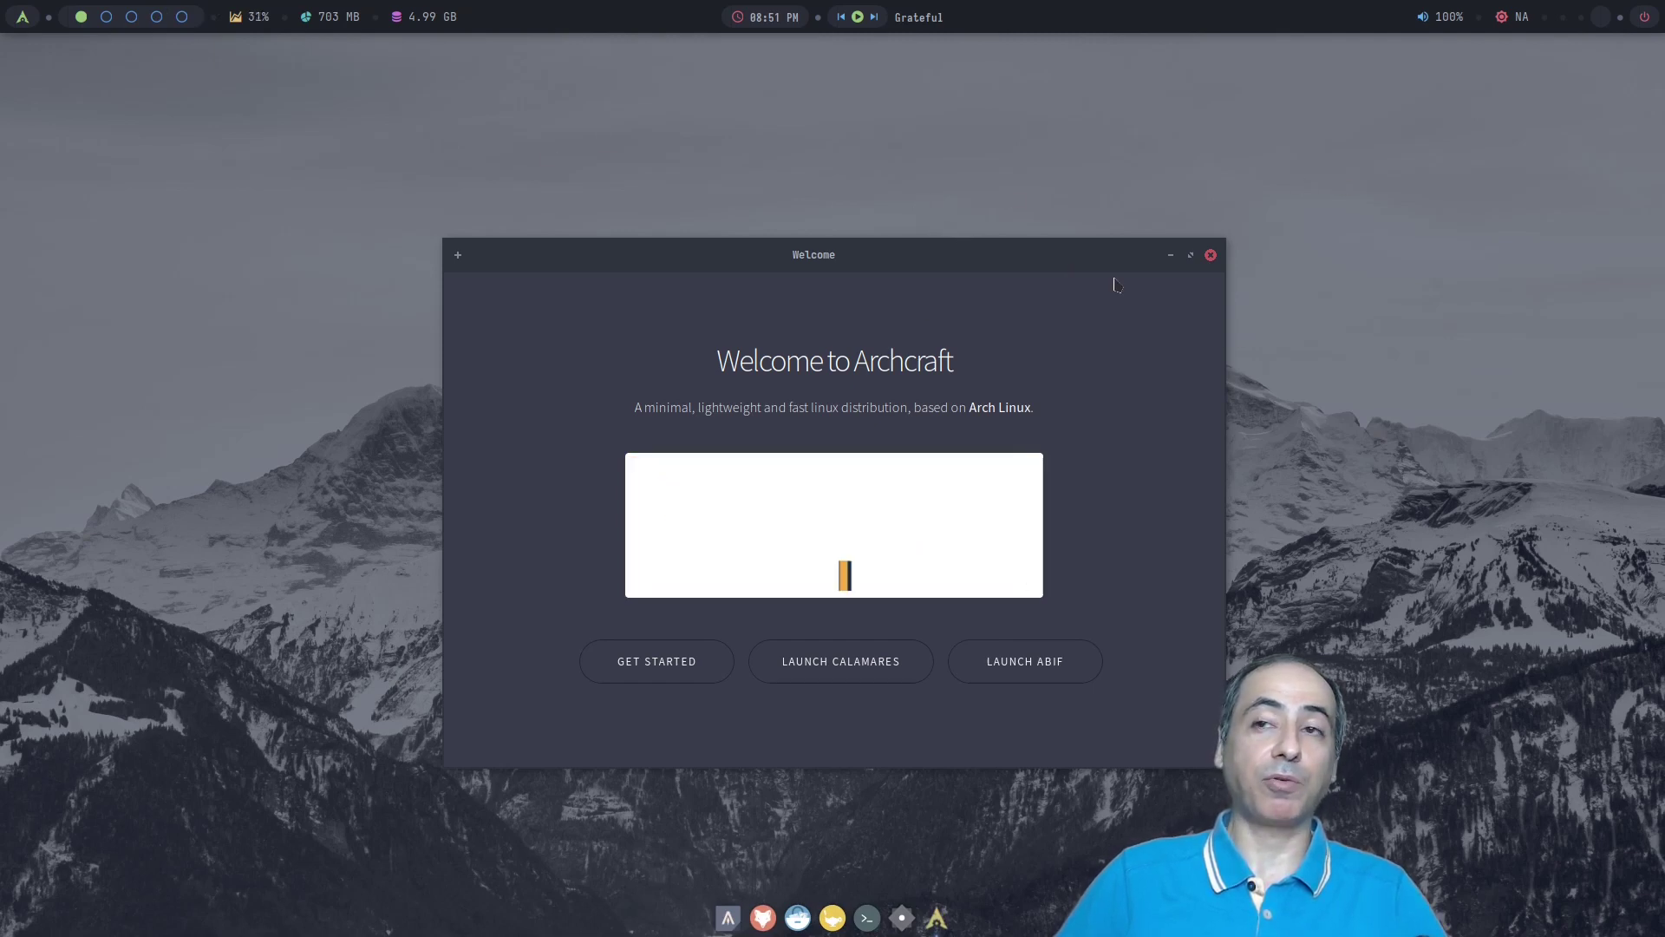
# Close the Archcraft Welcome window and open a Terminal Emulator from the desktop menu
pyautogui.click(1210, 255)
pyautogui.rightClick(710, 174)
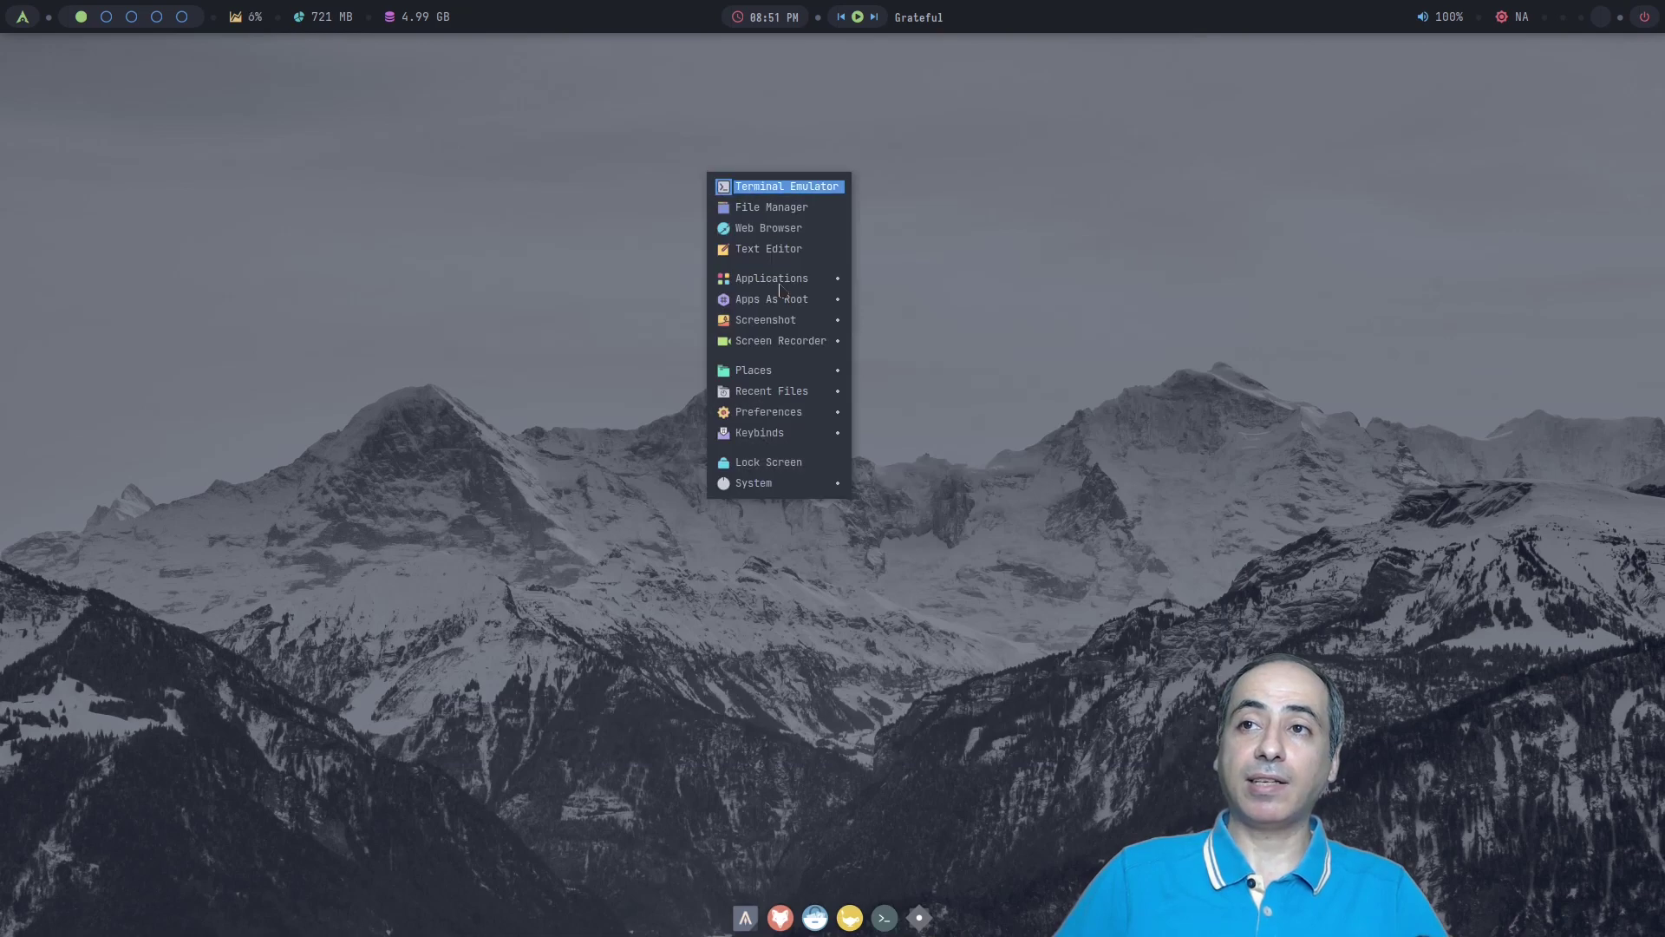
pyautogui.press('Down')
pyautogui.press('Down')
pyautogui.press('Down')
pyautogui.press('Down')
pyautogui.press('Down')
pyautogui.press('Down')
pyautogui.press('Down')
pyautogui.press('Down')
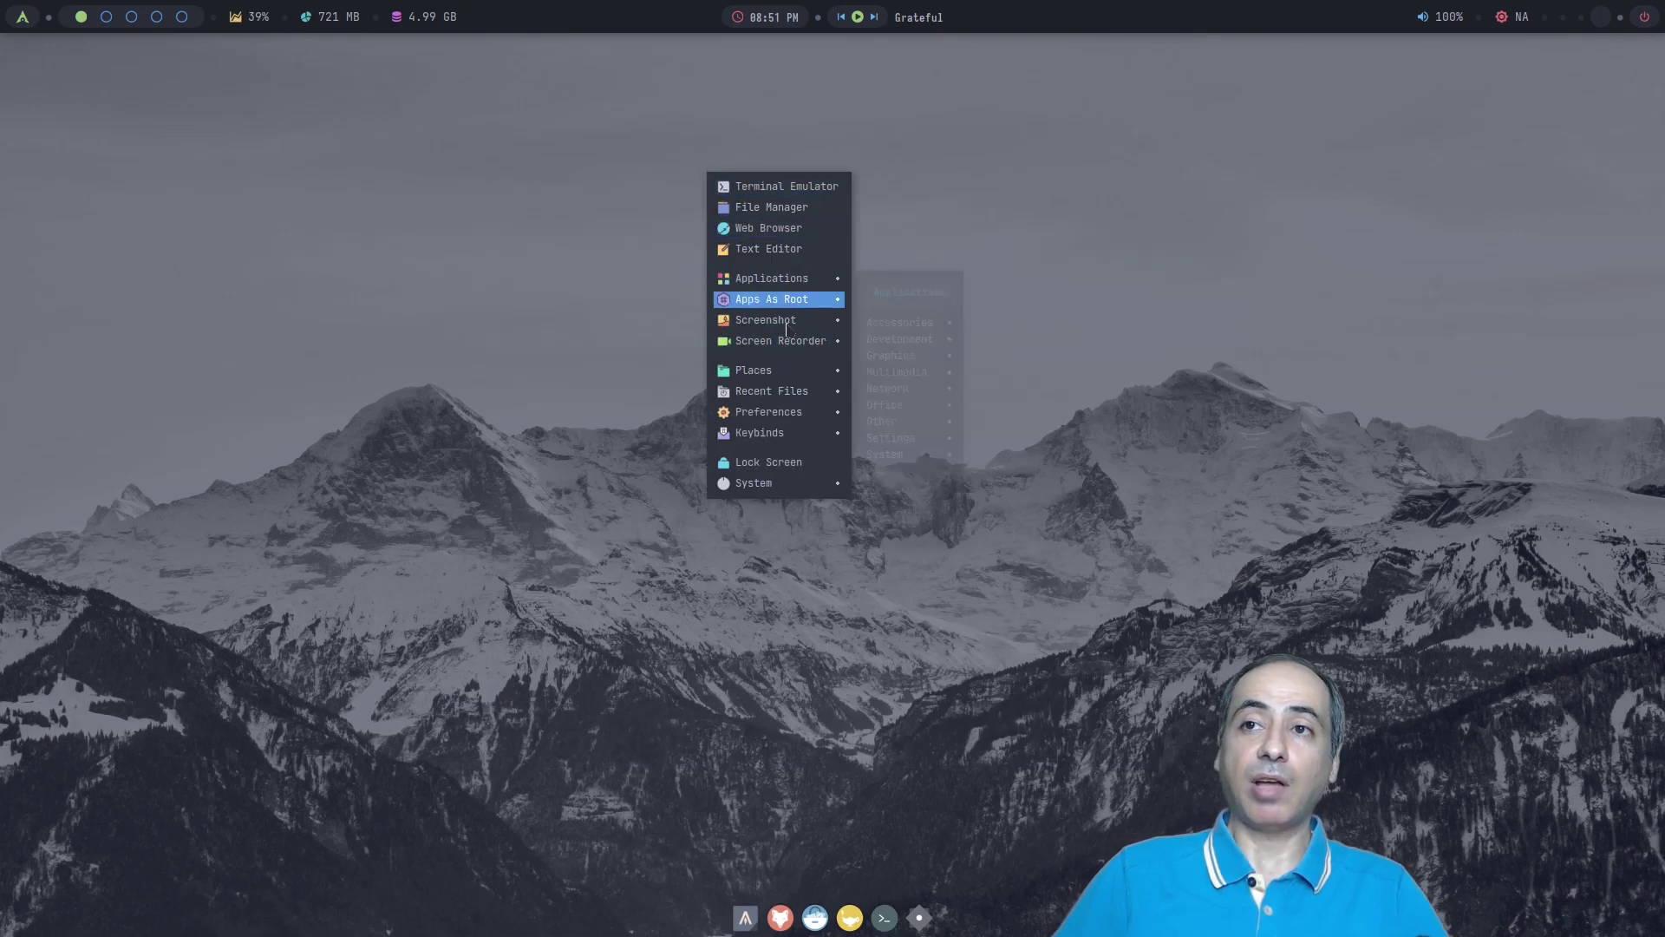
pyautogui.click(800, 187)
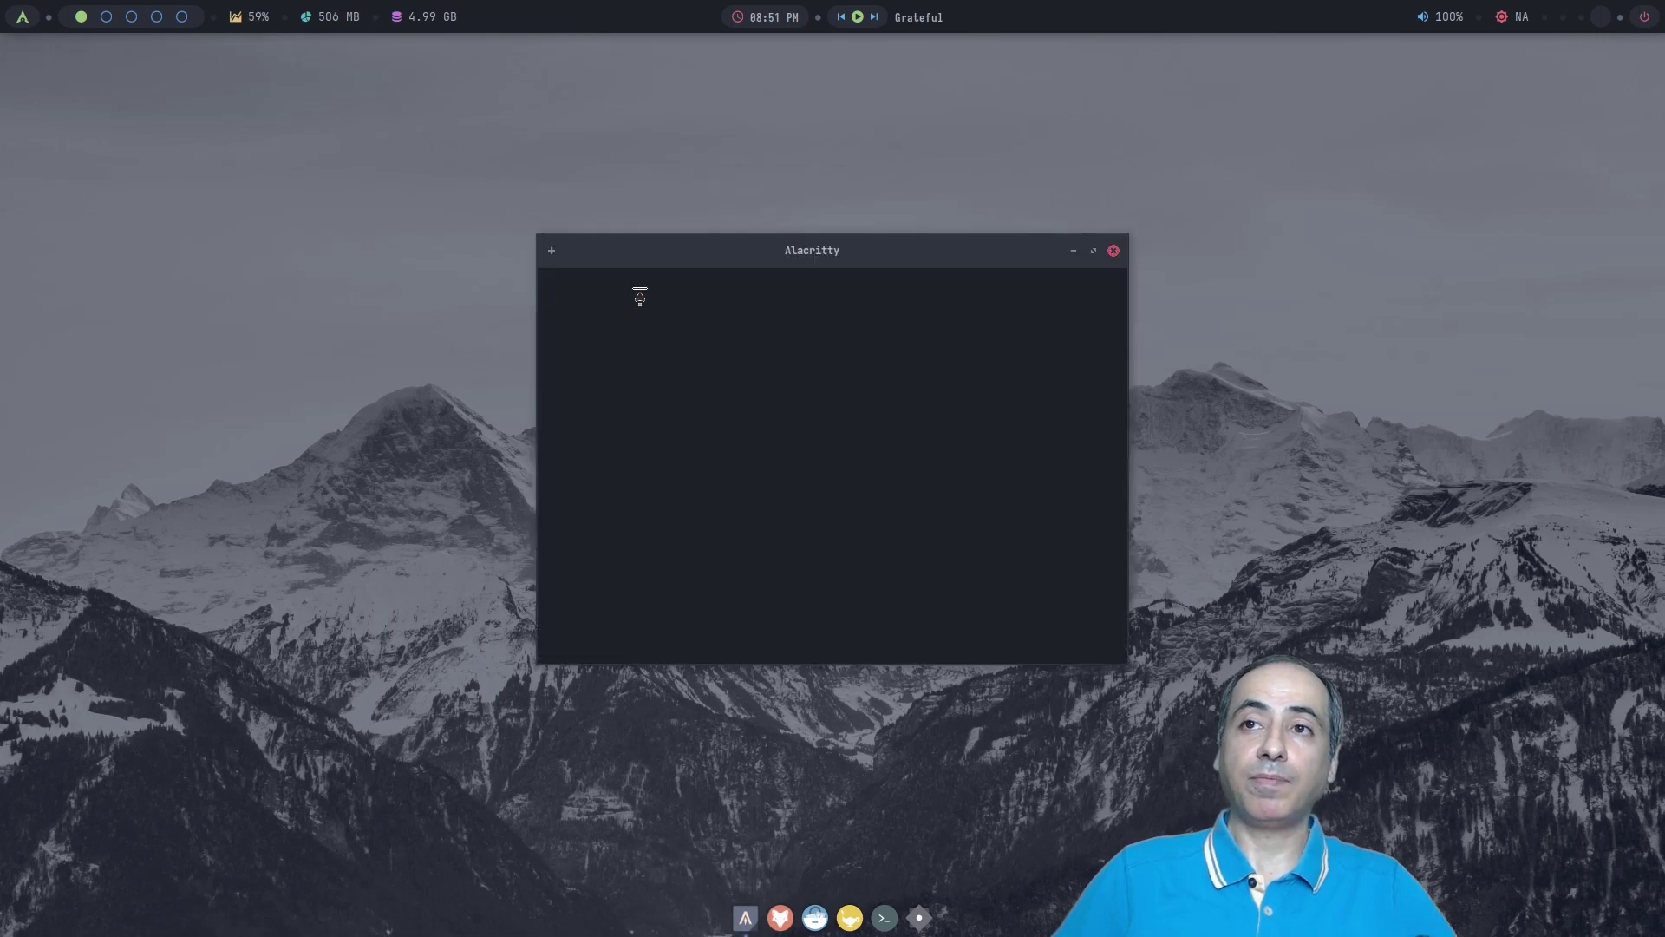
# Run uname -a and top in the terminal, then close the terminal window
pyautogui.write('uname -')
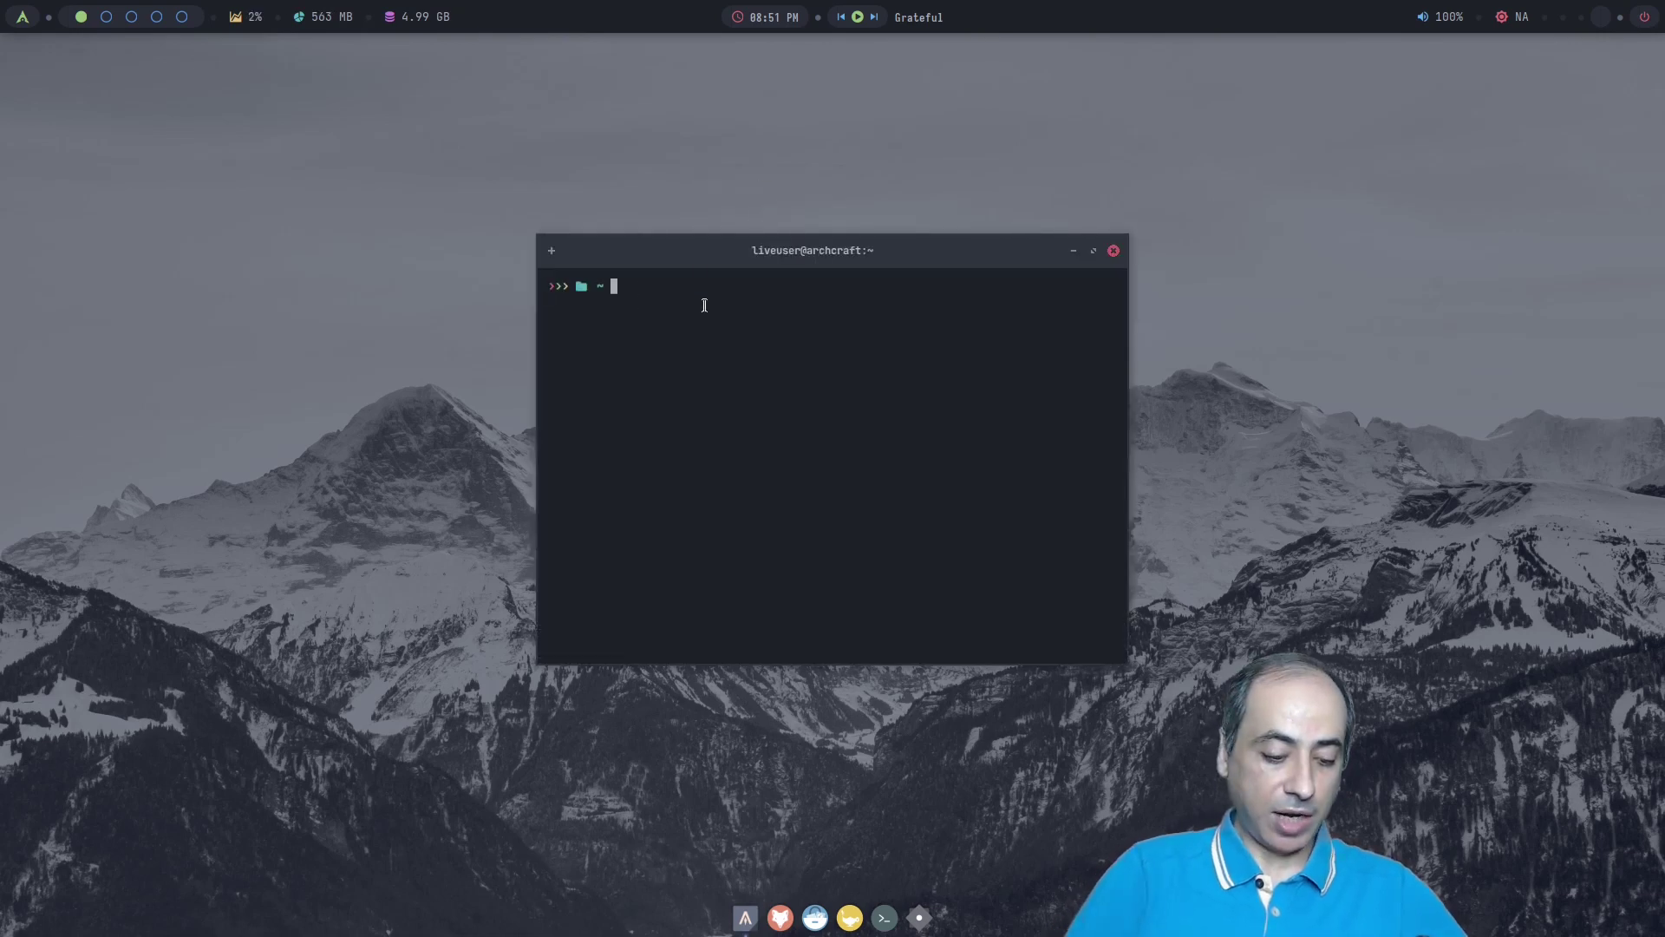
pyautogui.write('a')
pyautogui.press('Return')
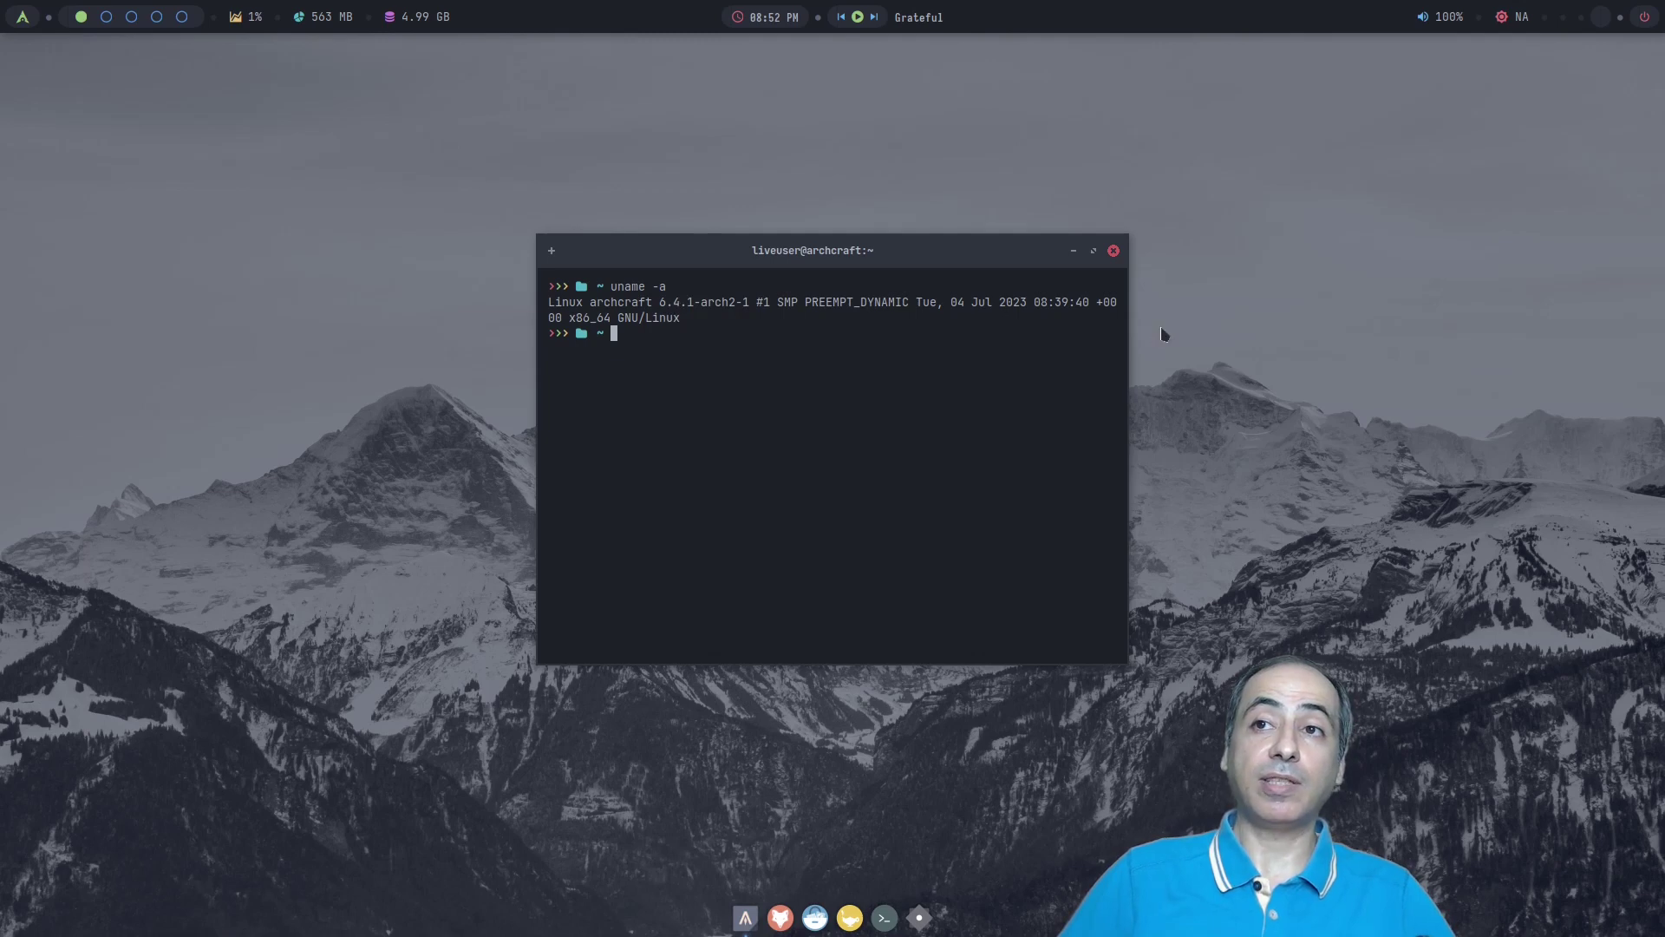
pyautogui.write('top')
pyautogui.press('Return')
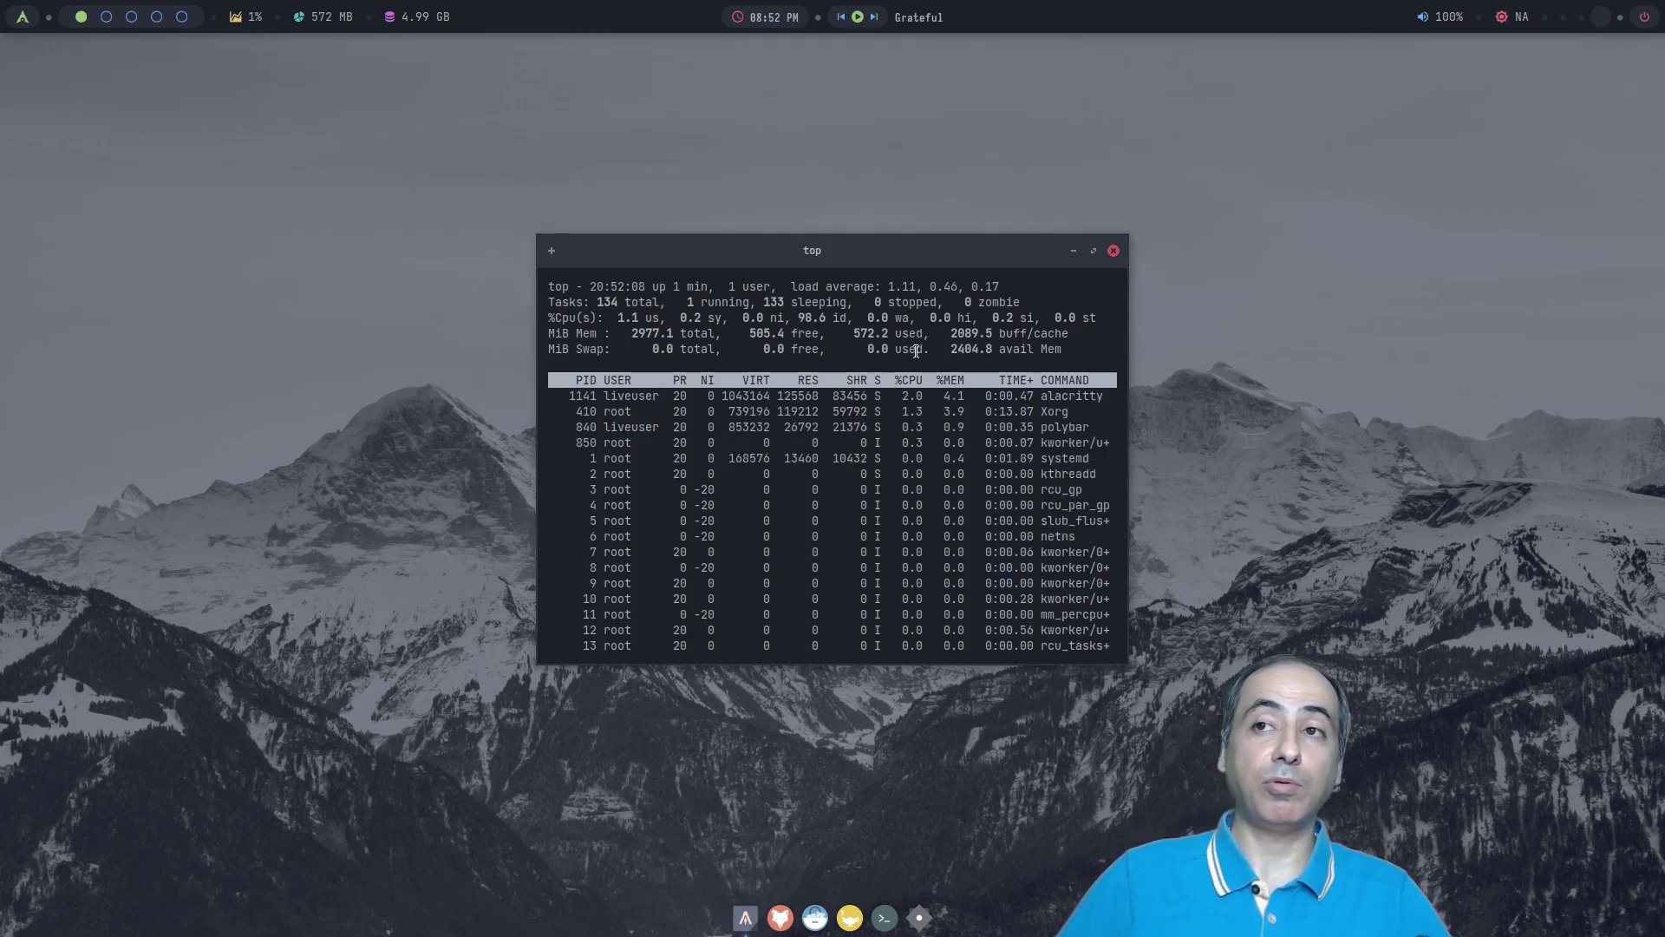
pyautogui.click(1113, 251)
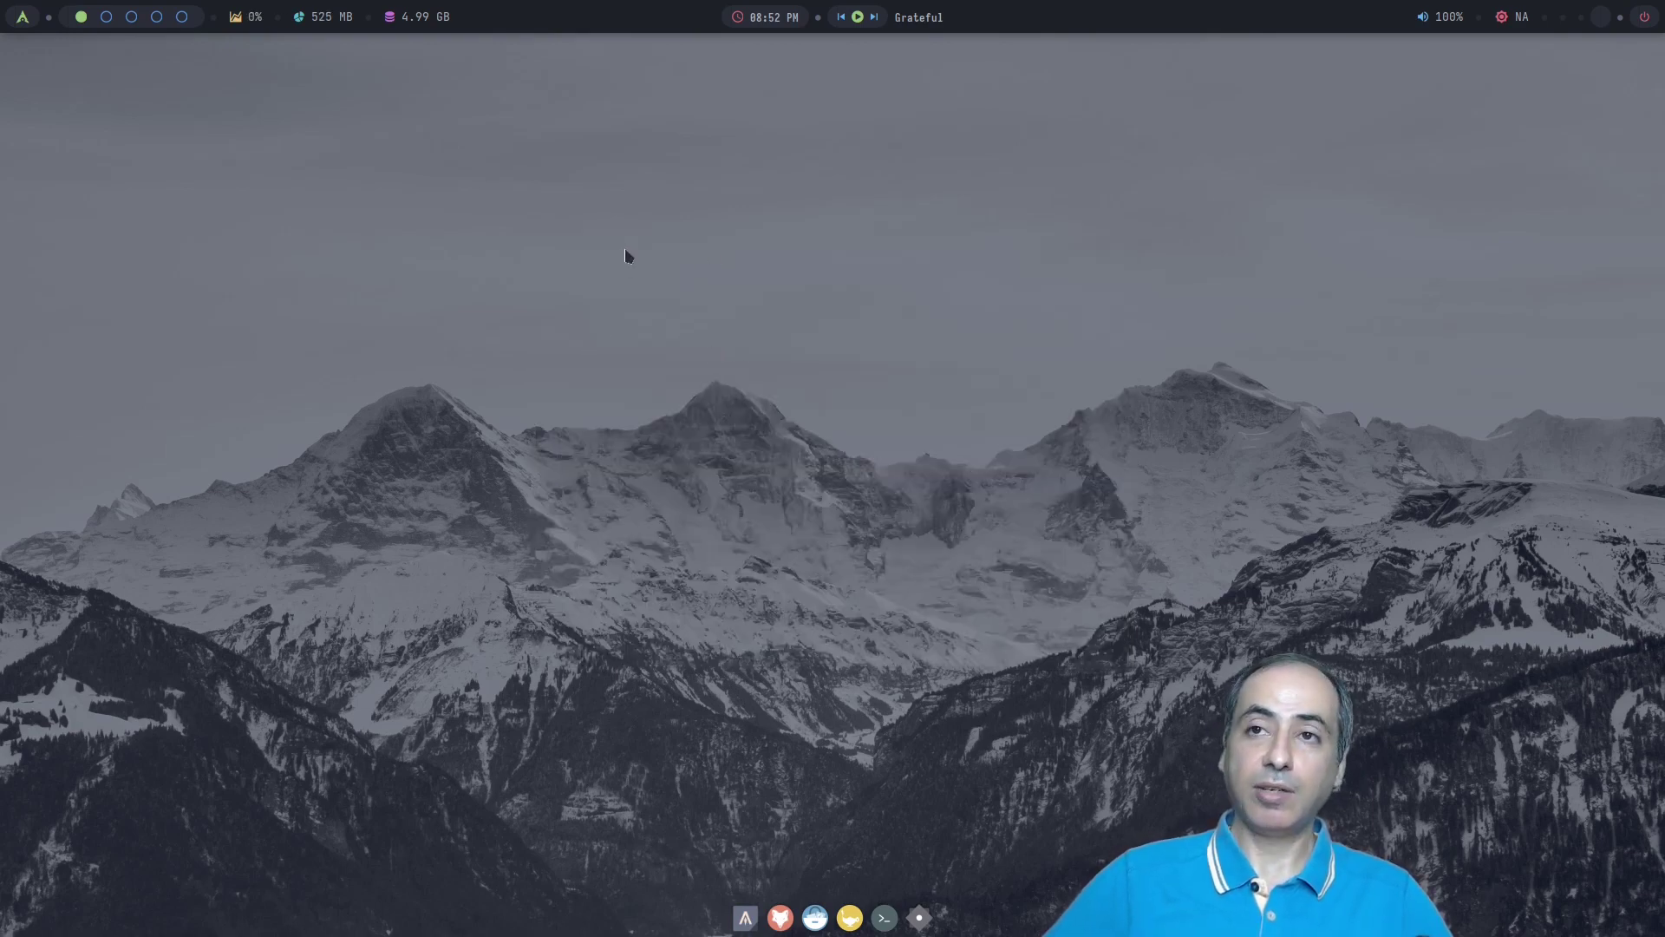
# Bring up the shutdown confirmation through the desktop menu's System > Shutdown entry
pyautogui.rightClick(625, 252)
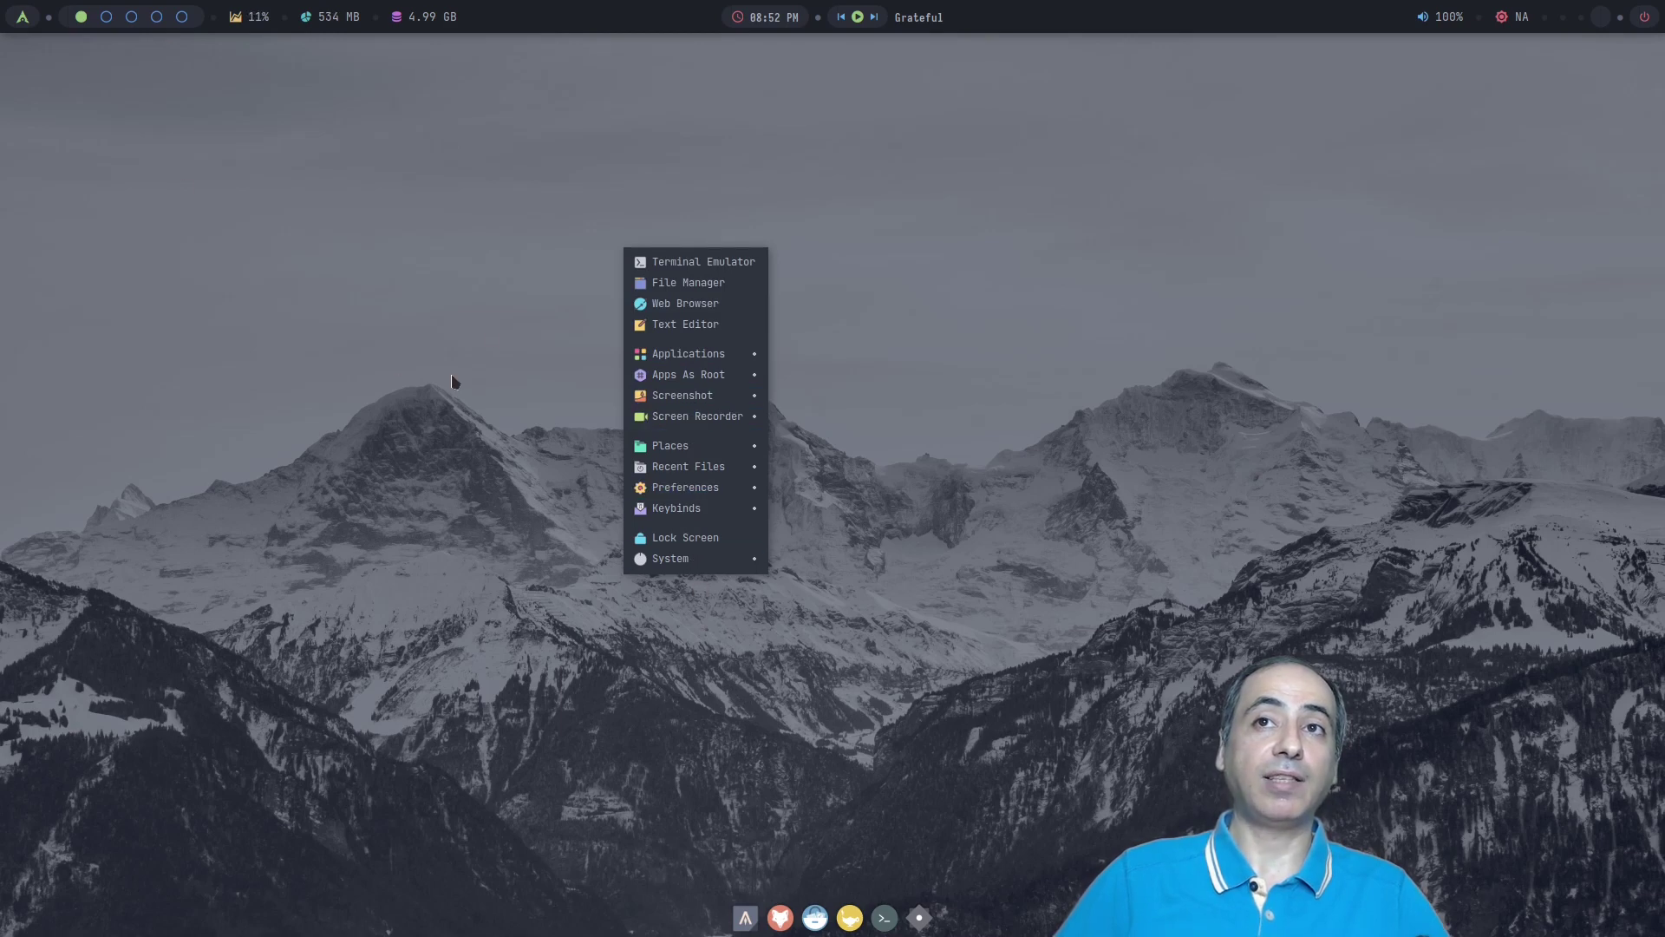
pyautogui.click(1032, 374)
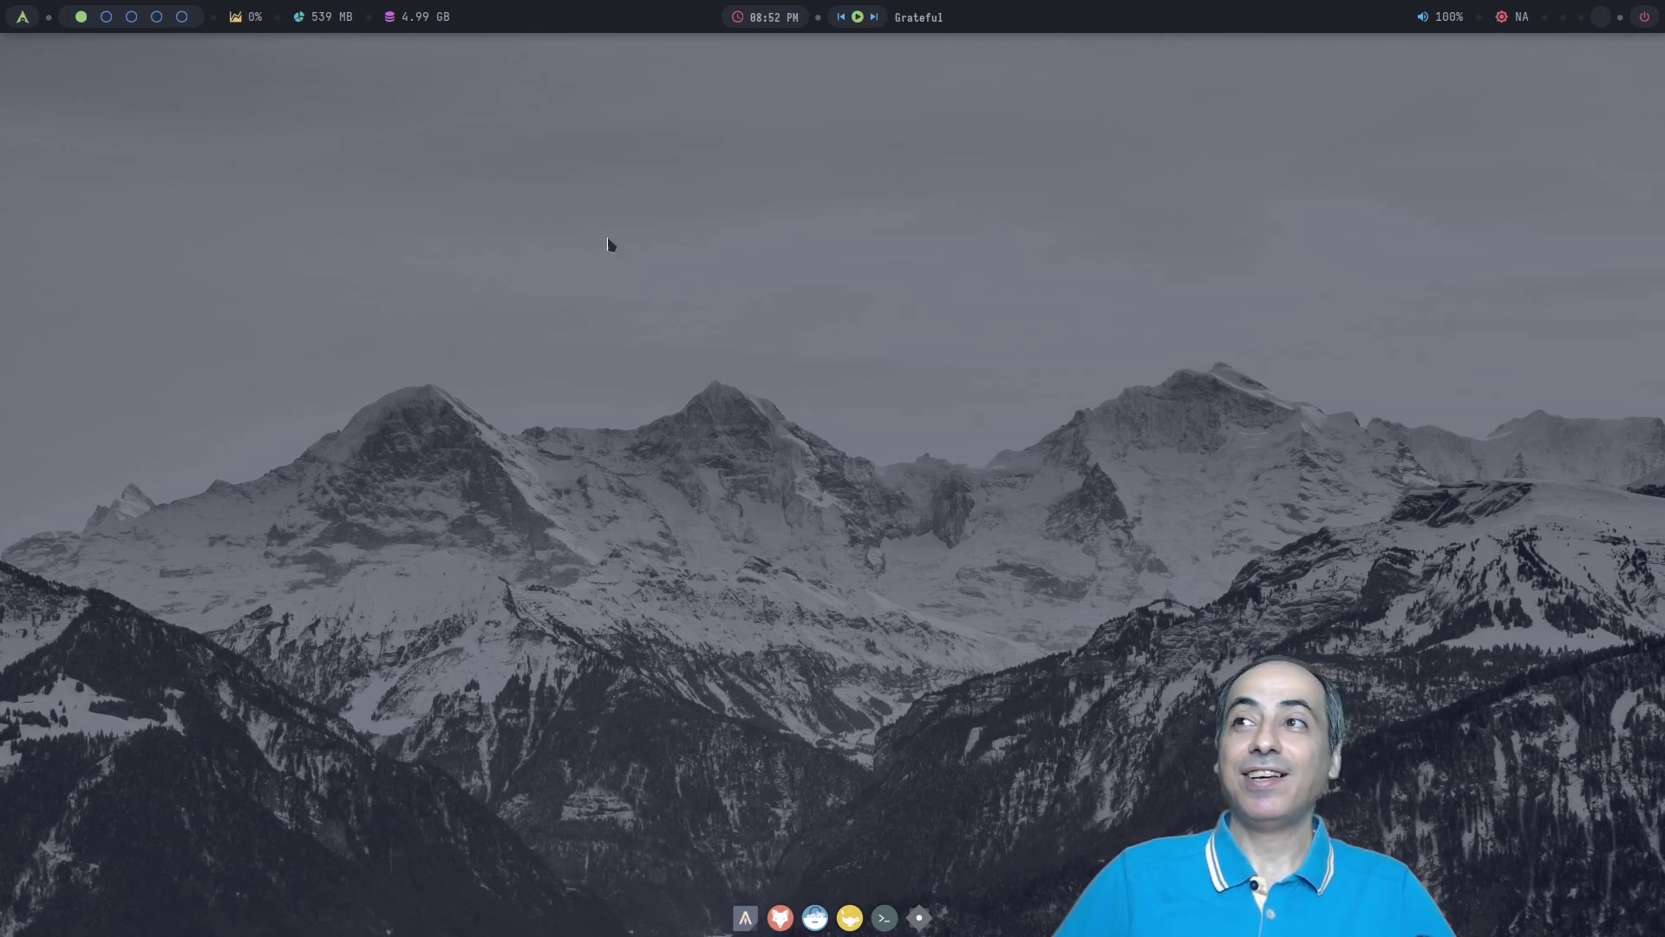
pyautogui.rightClick(687, 234)
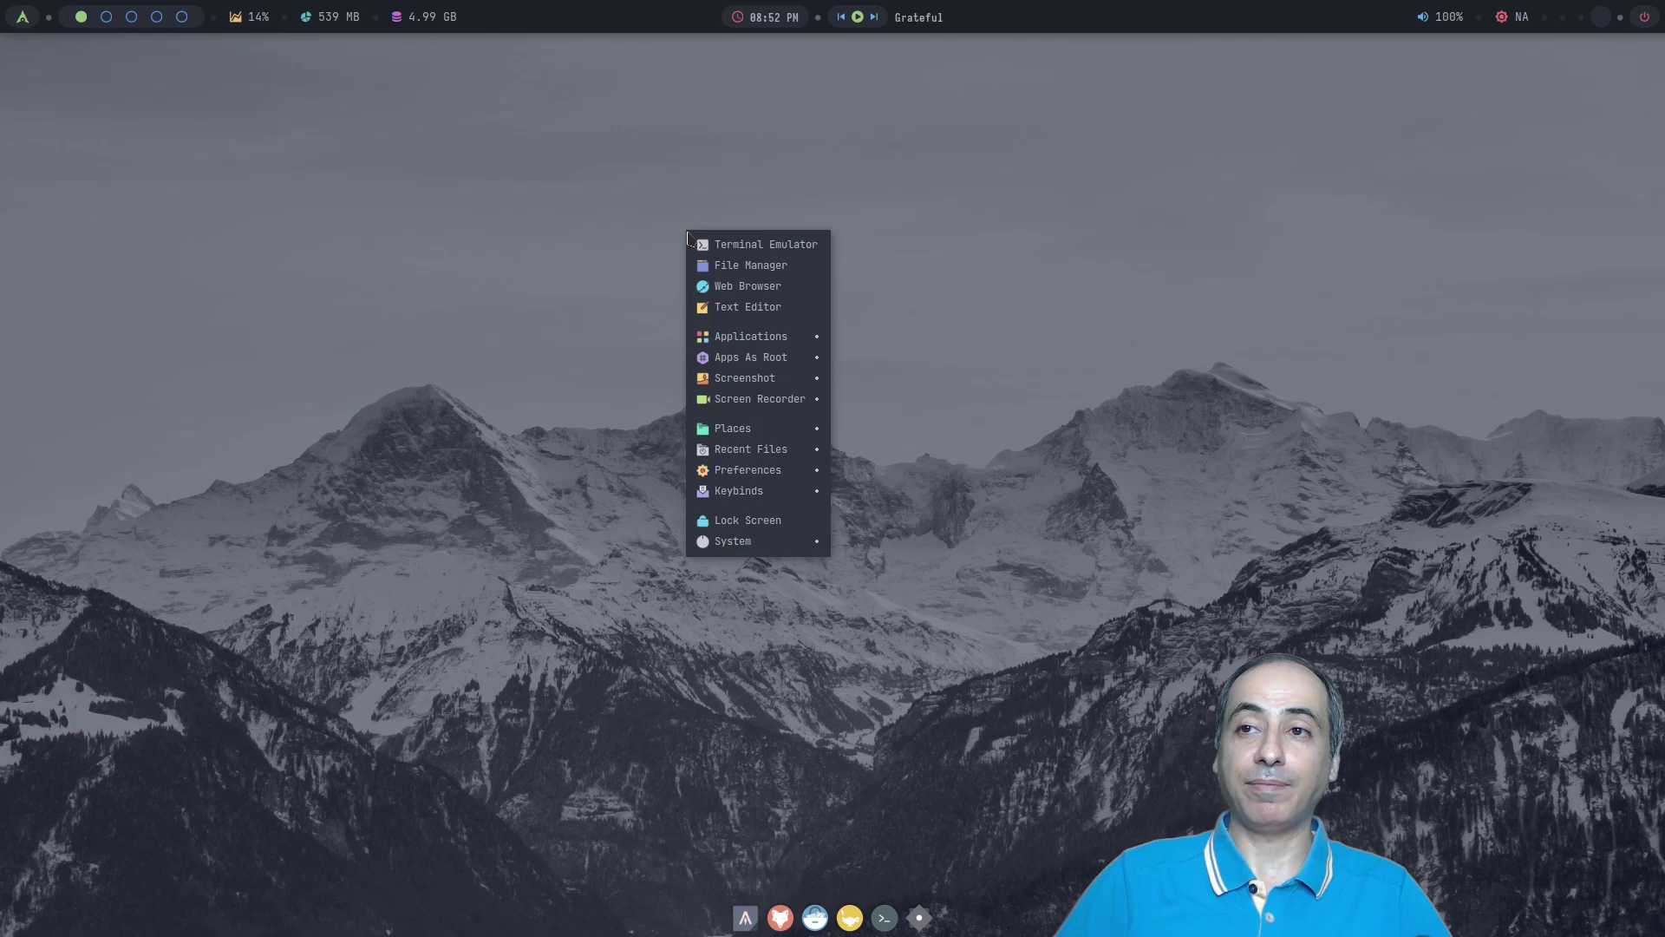
pyautogui.moveTo(763, 541)
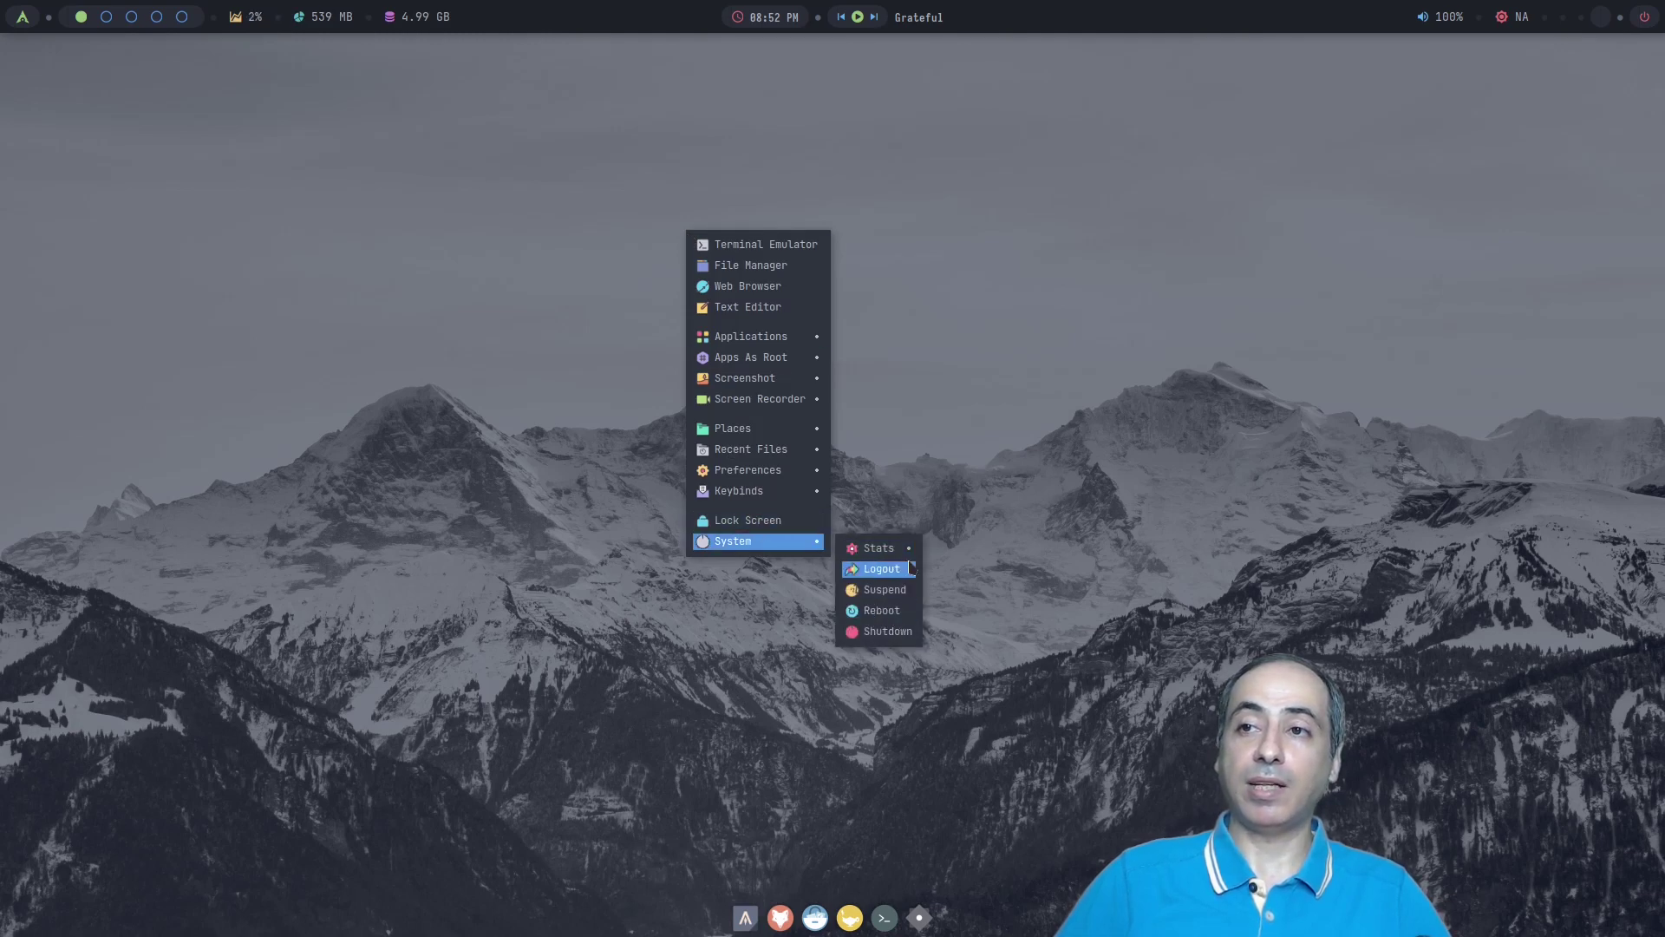
pyautogui.click(885, 631)
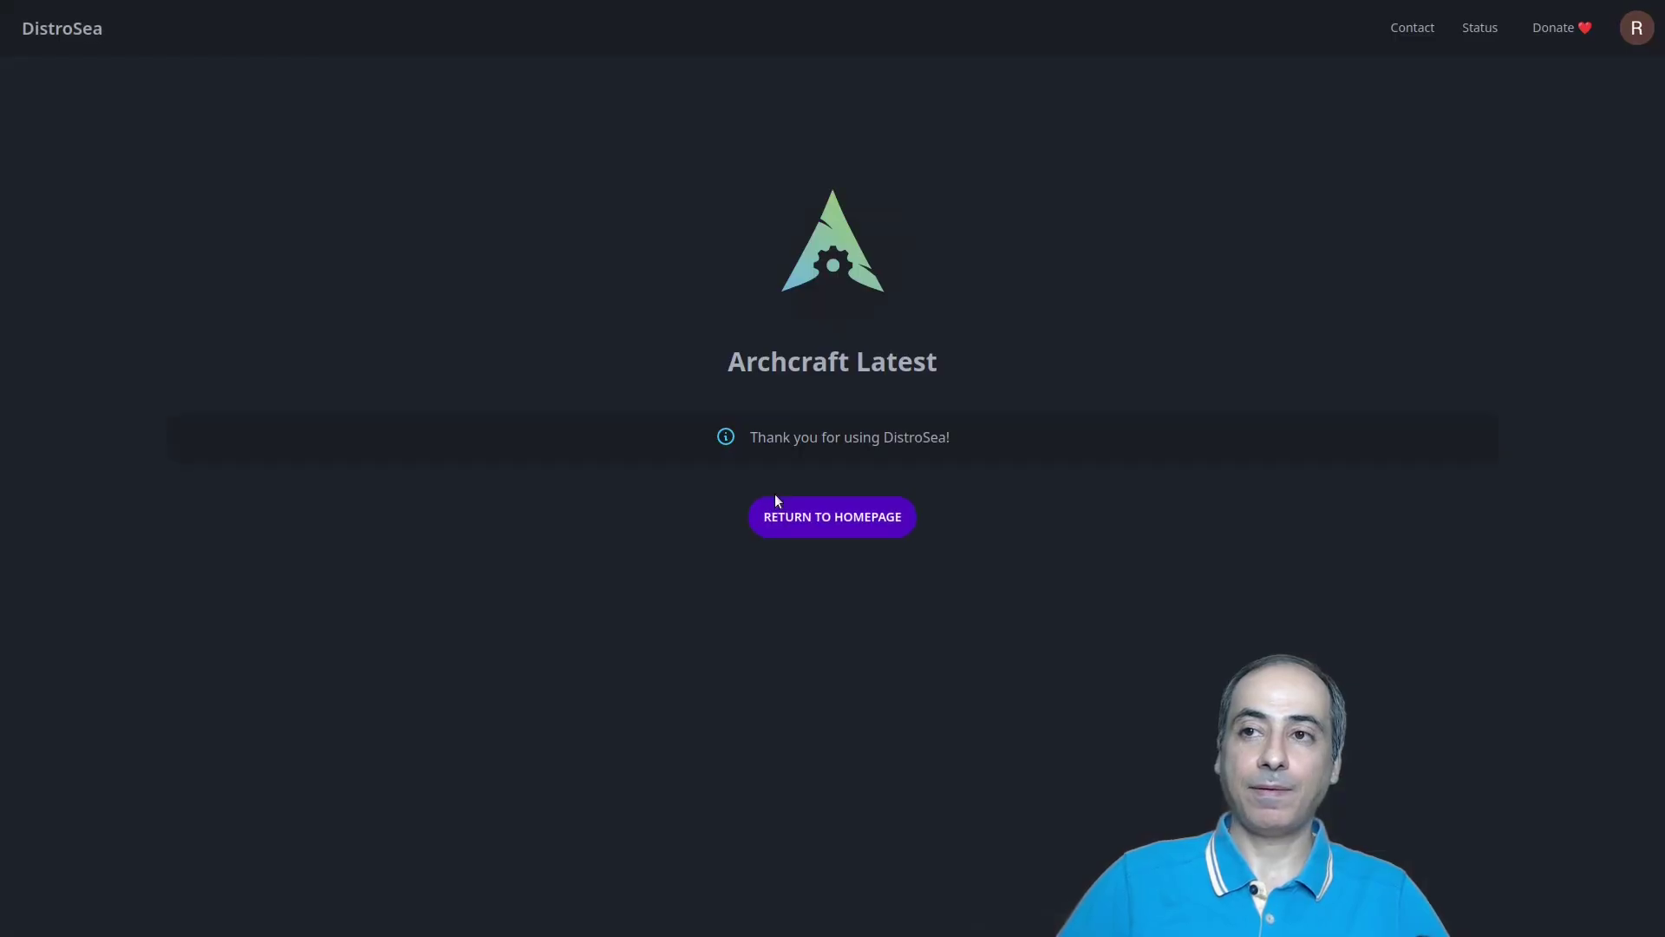
# Return to the DistroSea homepage and open Zorin OS from the bottom of the distro grid
pyautogui.click(823, 533)
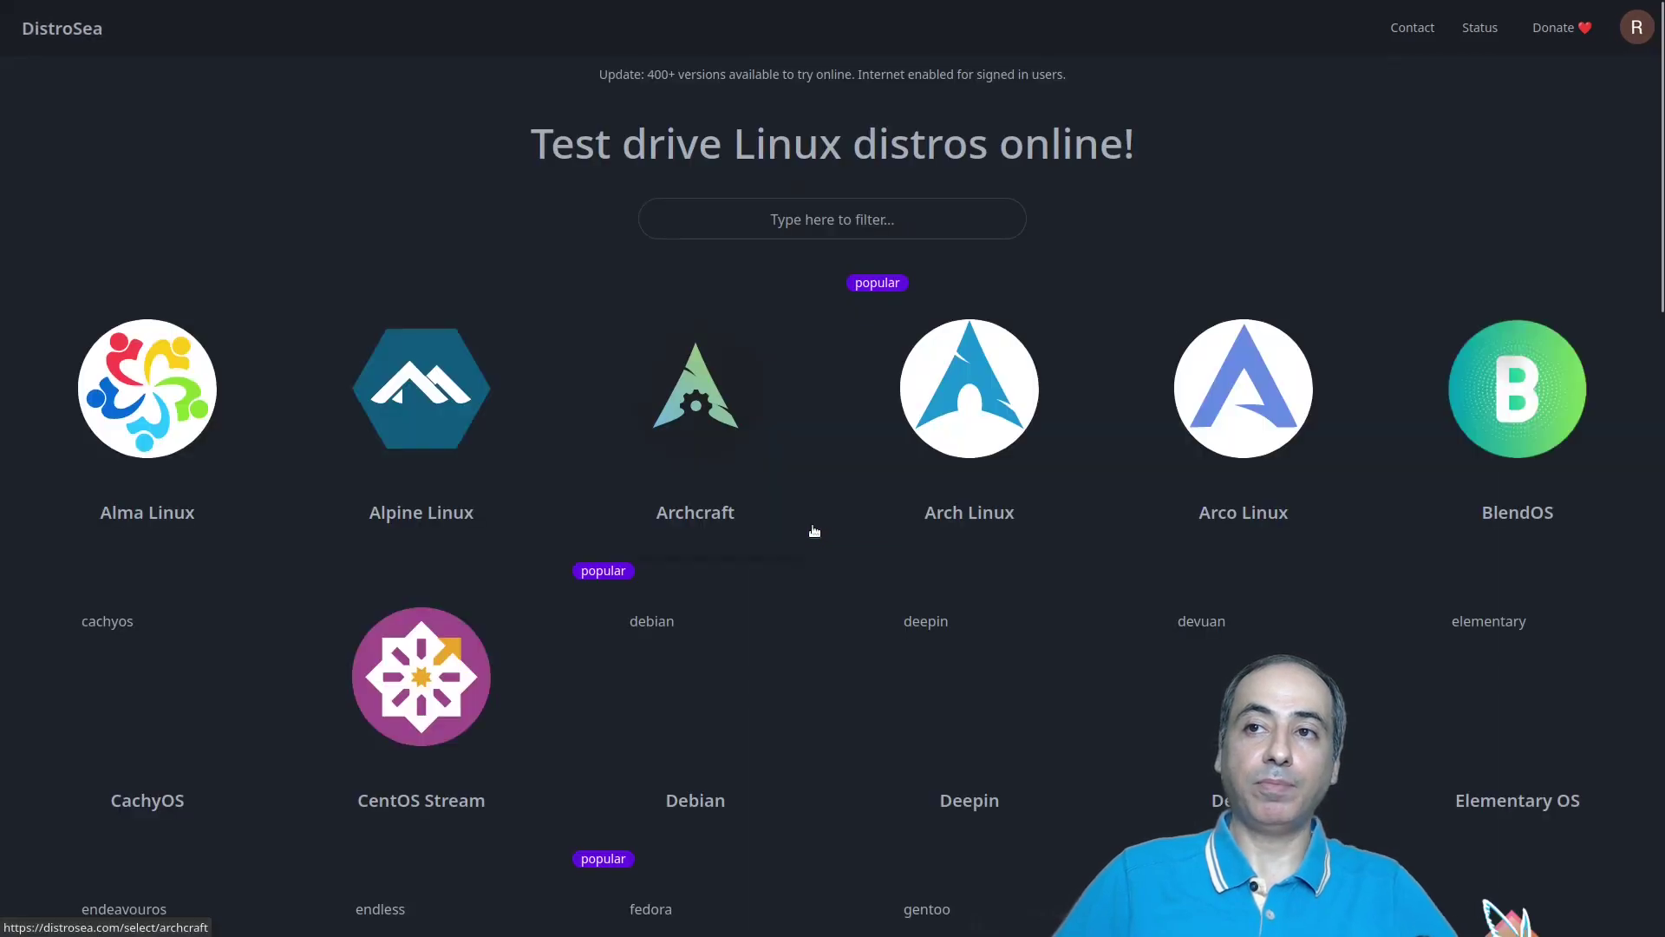
pyautogui.scroll(-6, 867, 503)
pyautogui.scroll(-10, 911, 475)
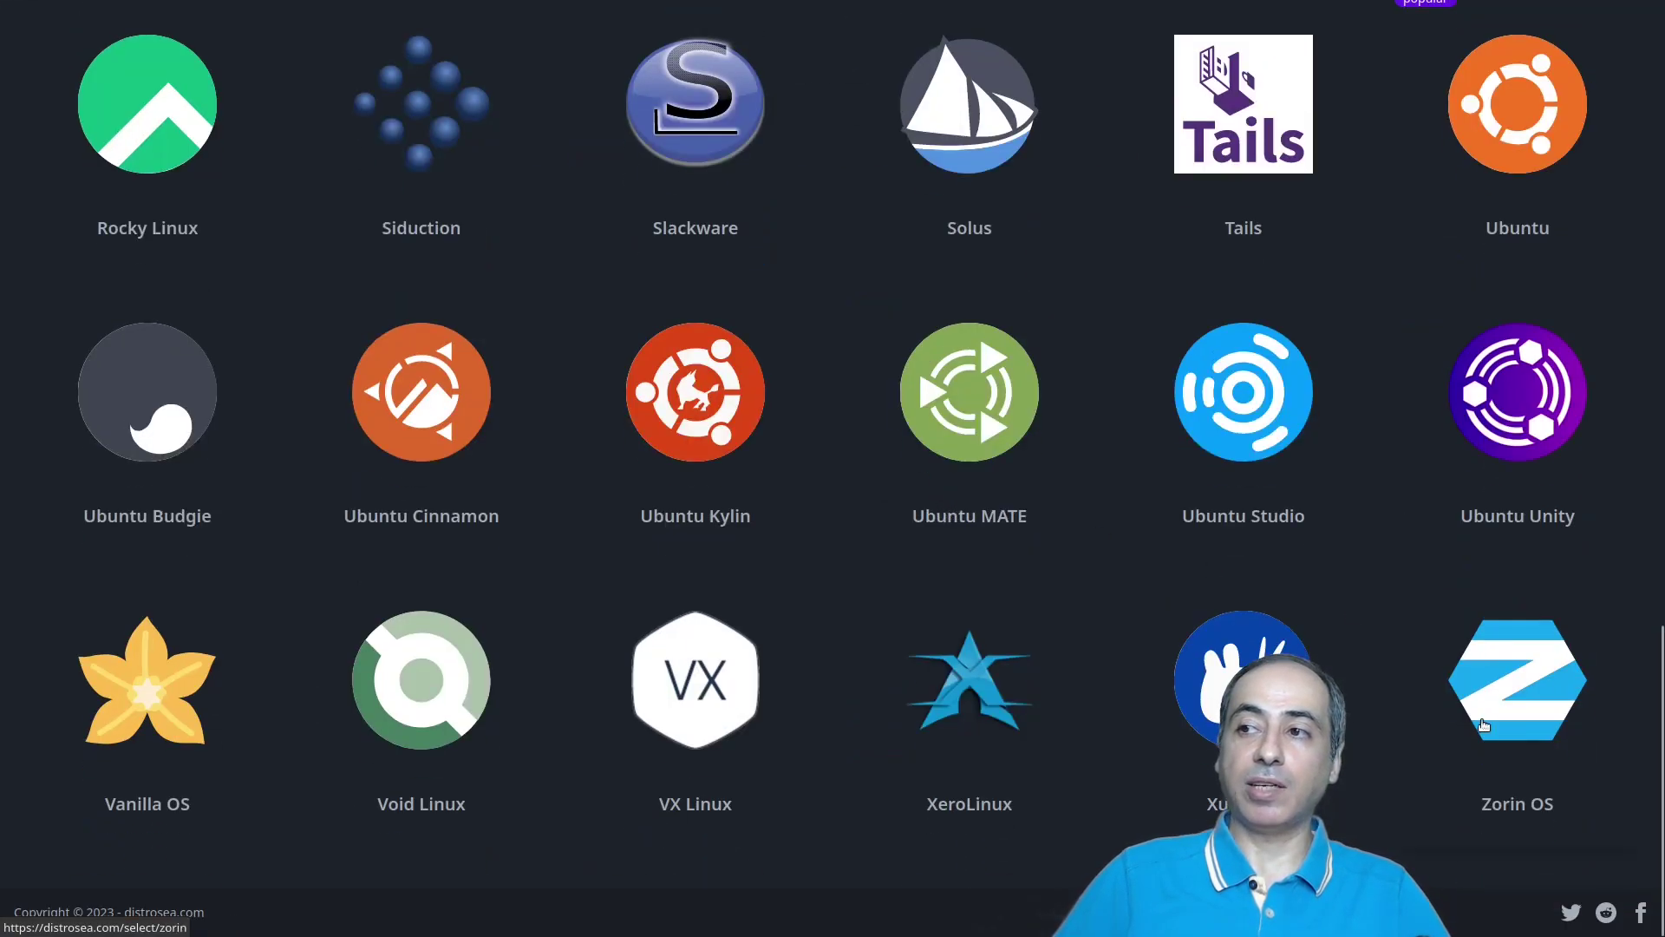
pyautogui.click(1502, 711)
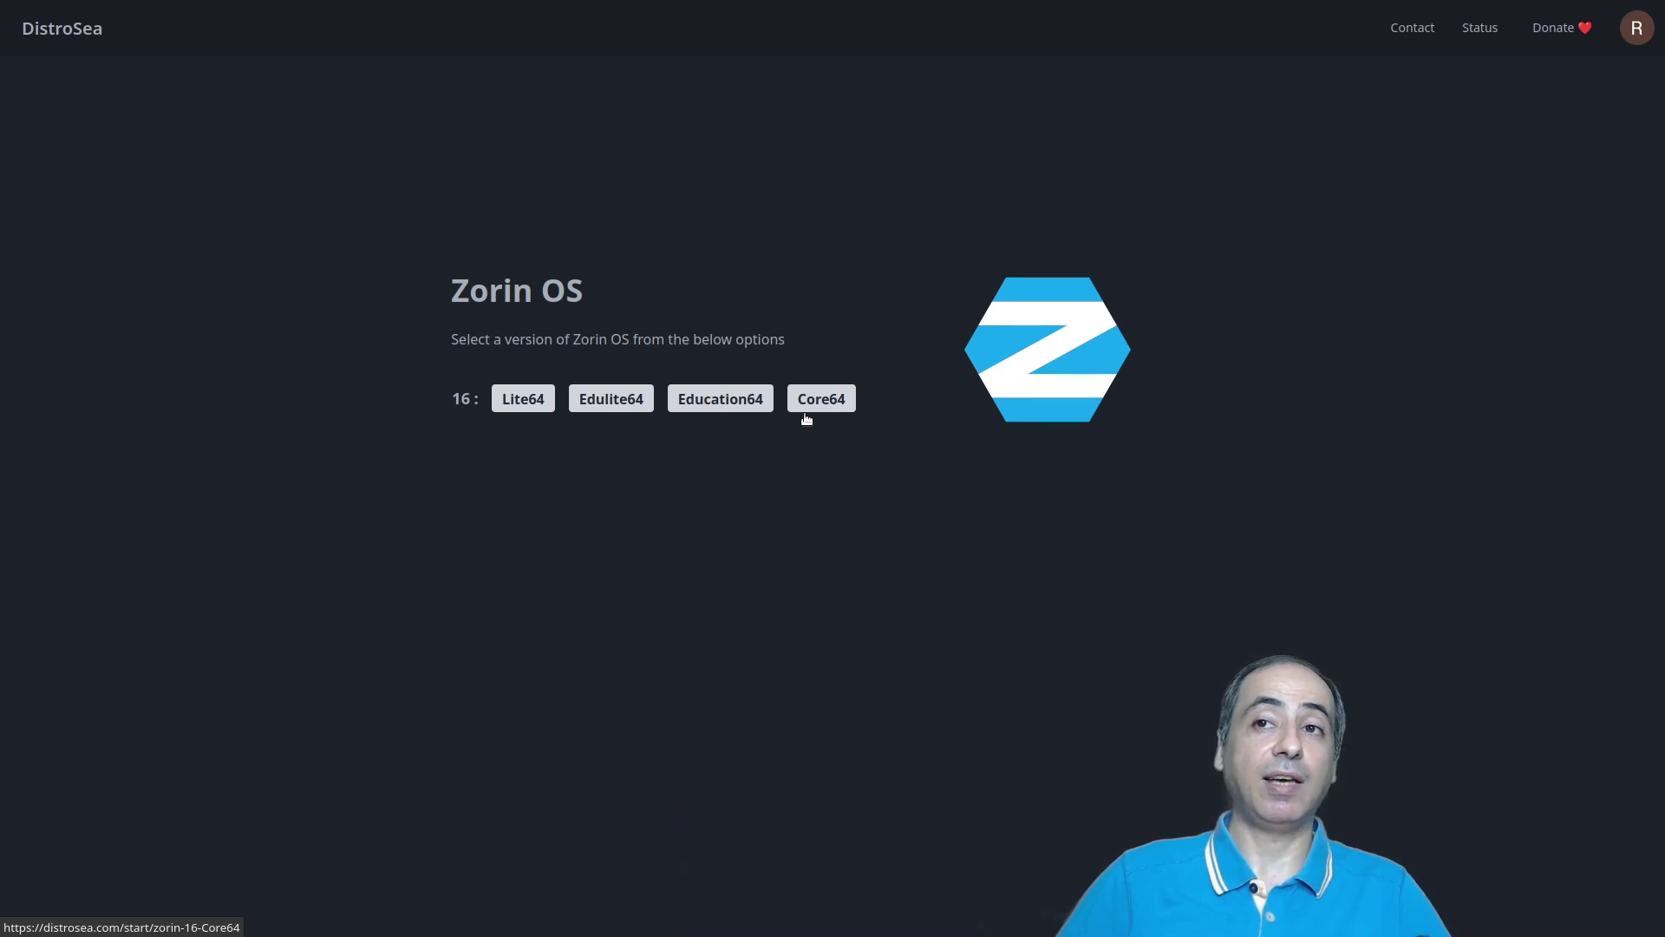
# Launch a Zorin OS 16 Lite64 live session and continue into it after the queue
pyautogui.click(507, 404)
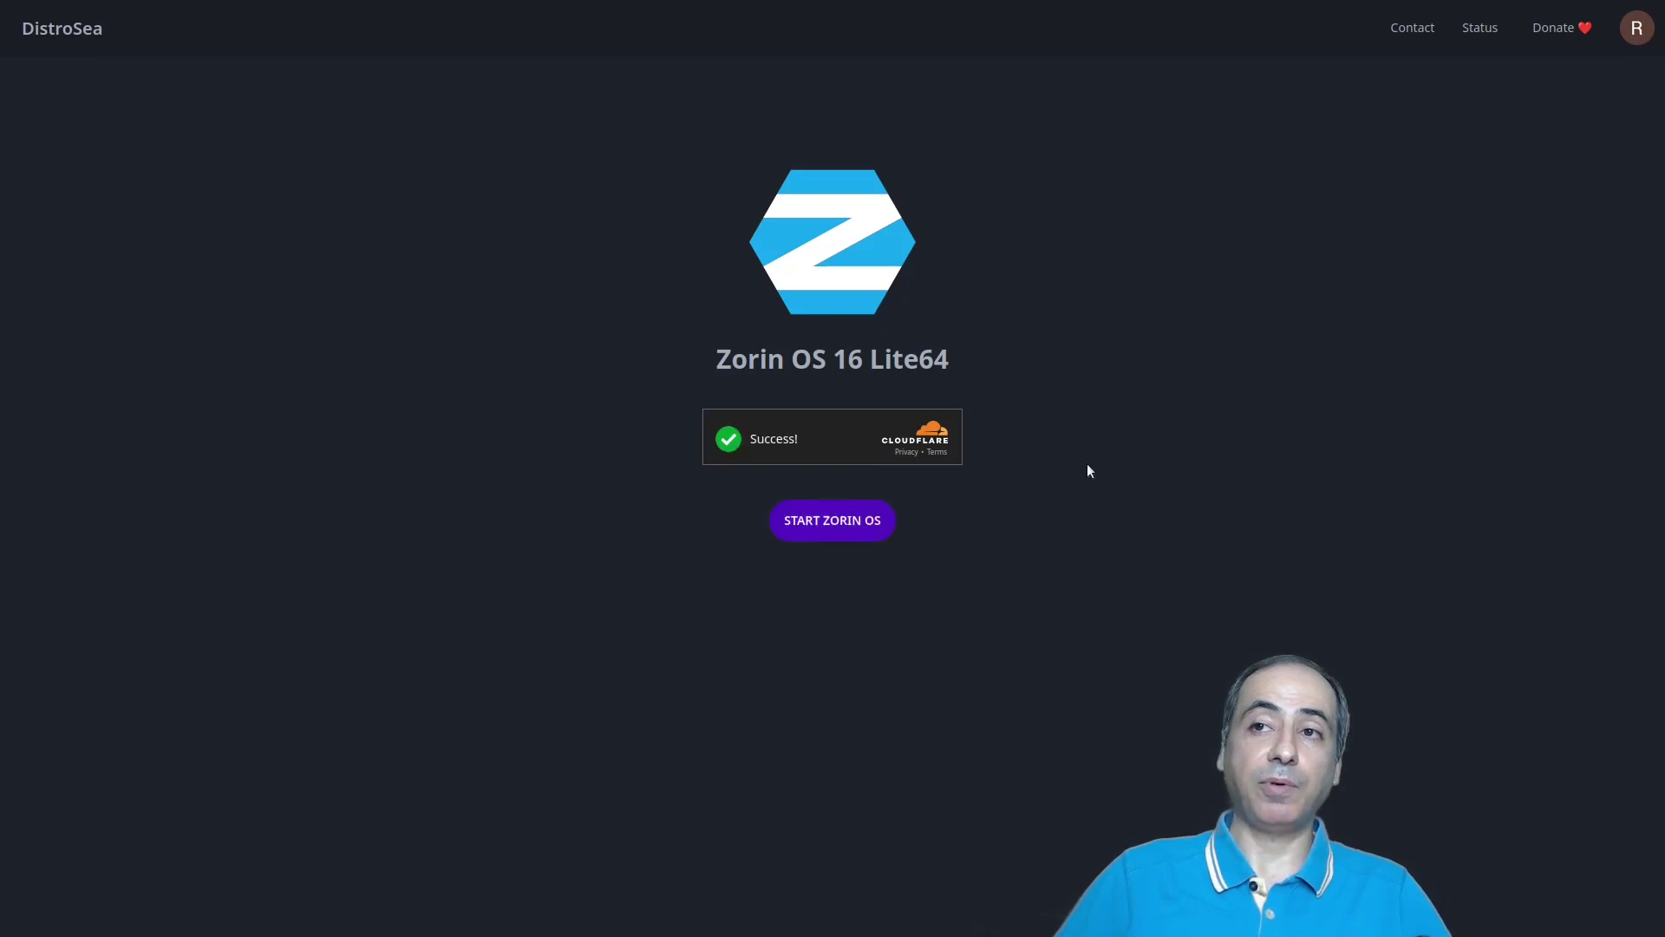
pyautogui.click(851, 525)
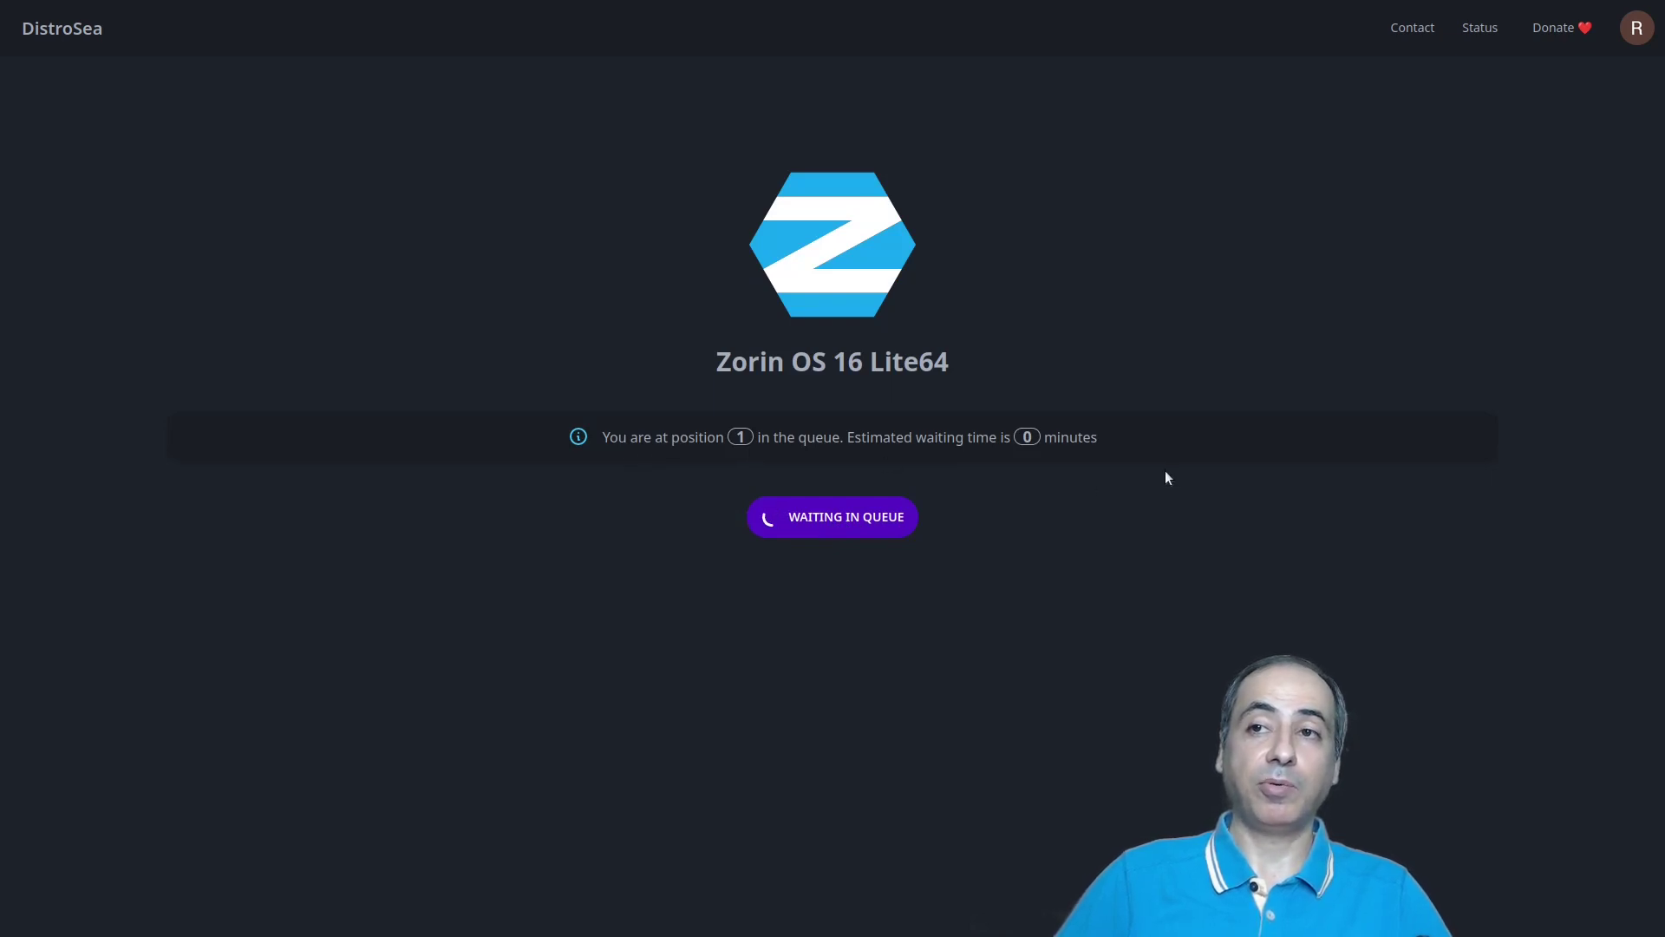
pyautogui.click(814, 496)
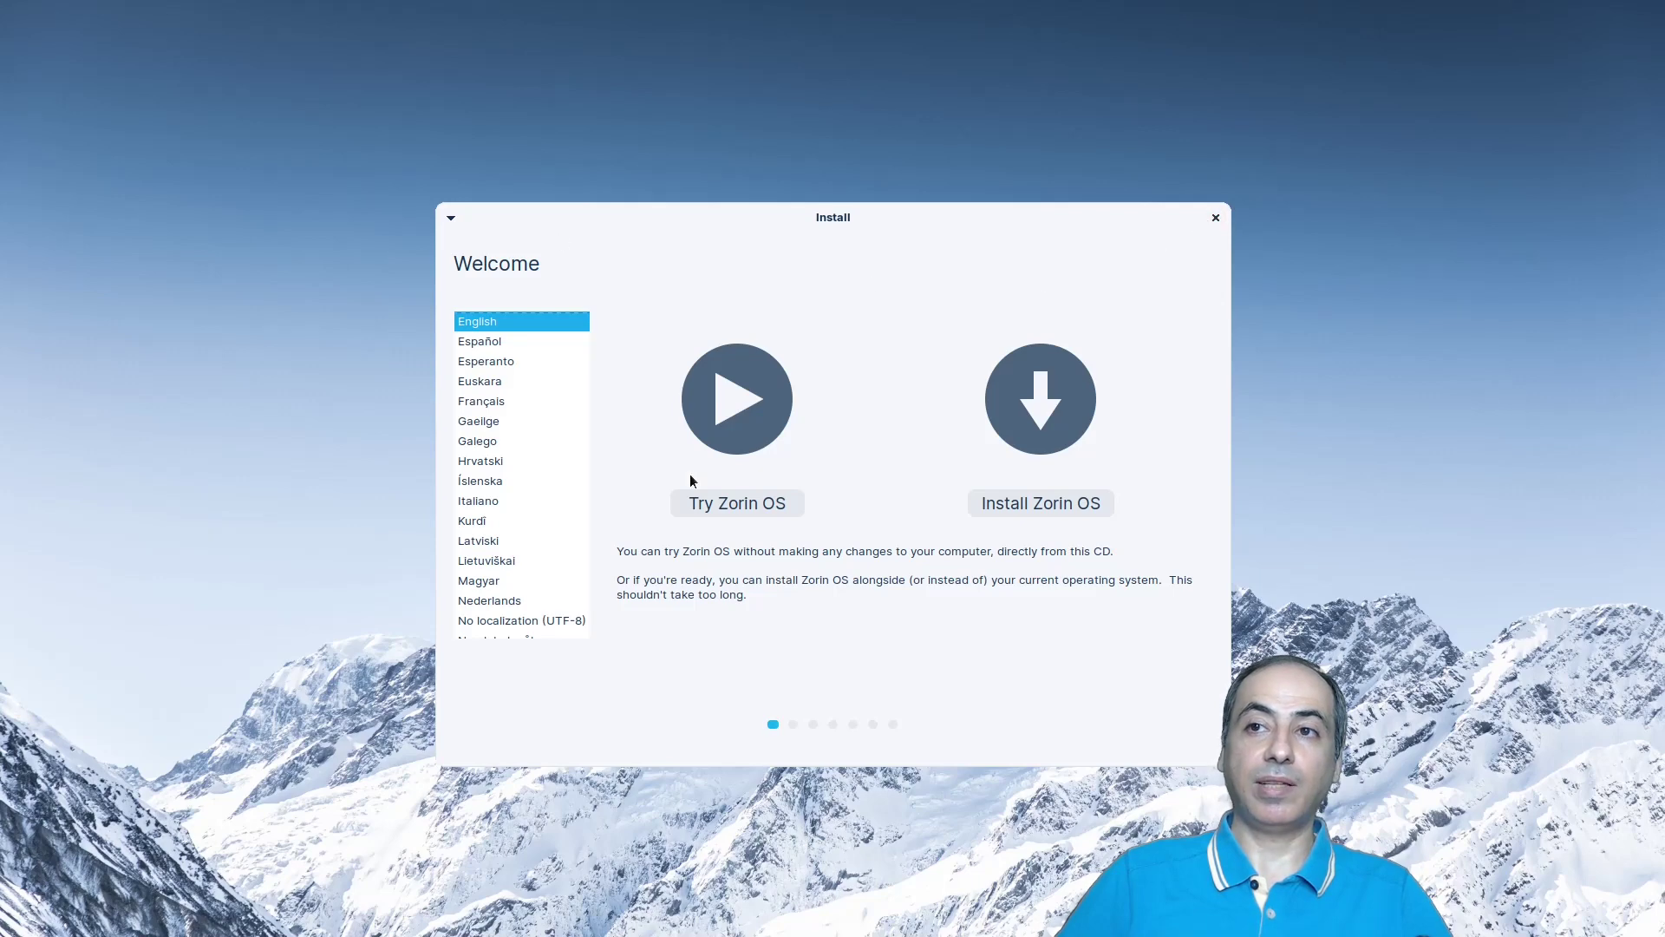
# Quit the Zorin OS installer and open the Zorin applications menu from the taskbar
pyautogui.click(1217, 217)
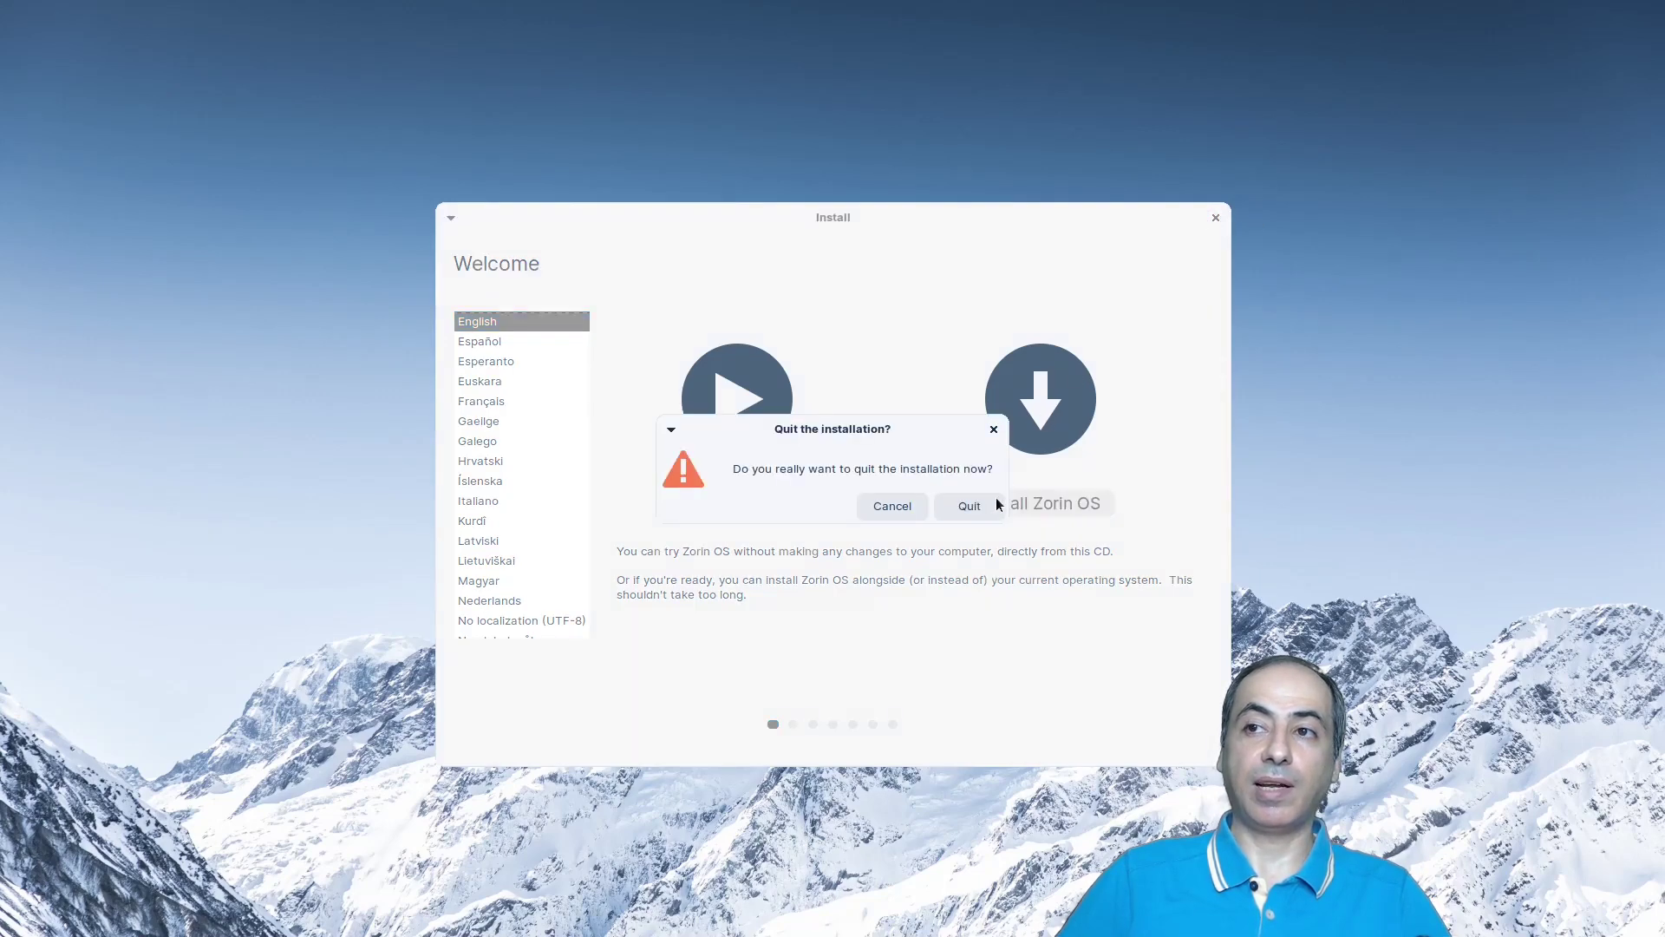
pyautogui.click(971, 508)
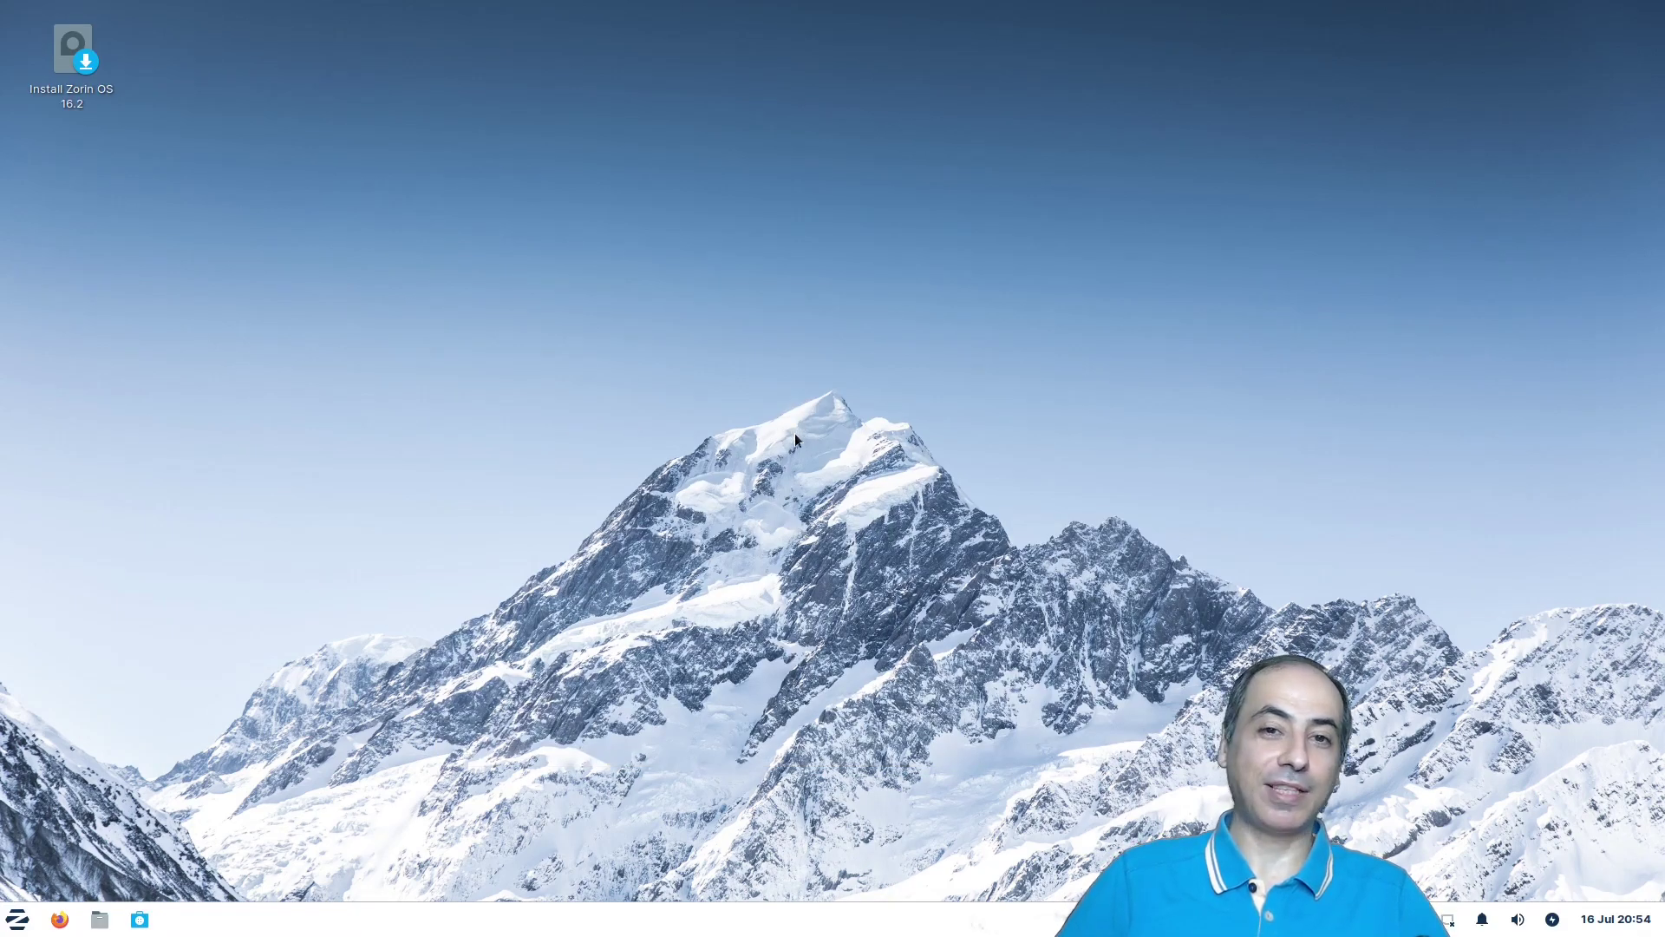
pyautogui.click(18, 919)
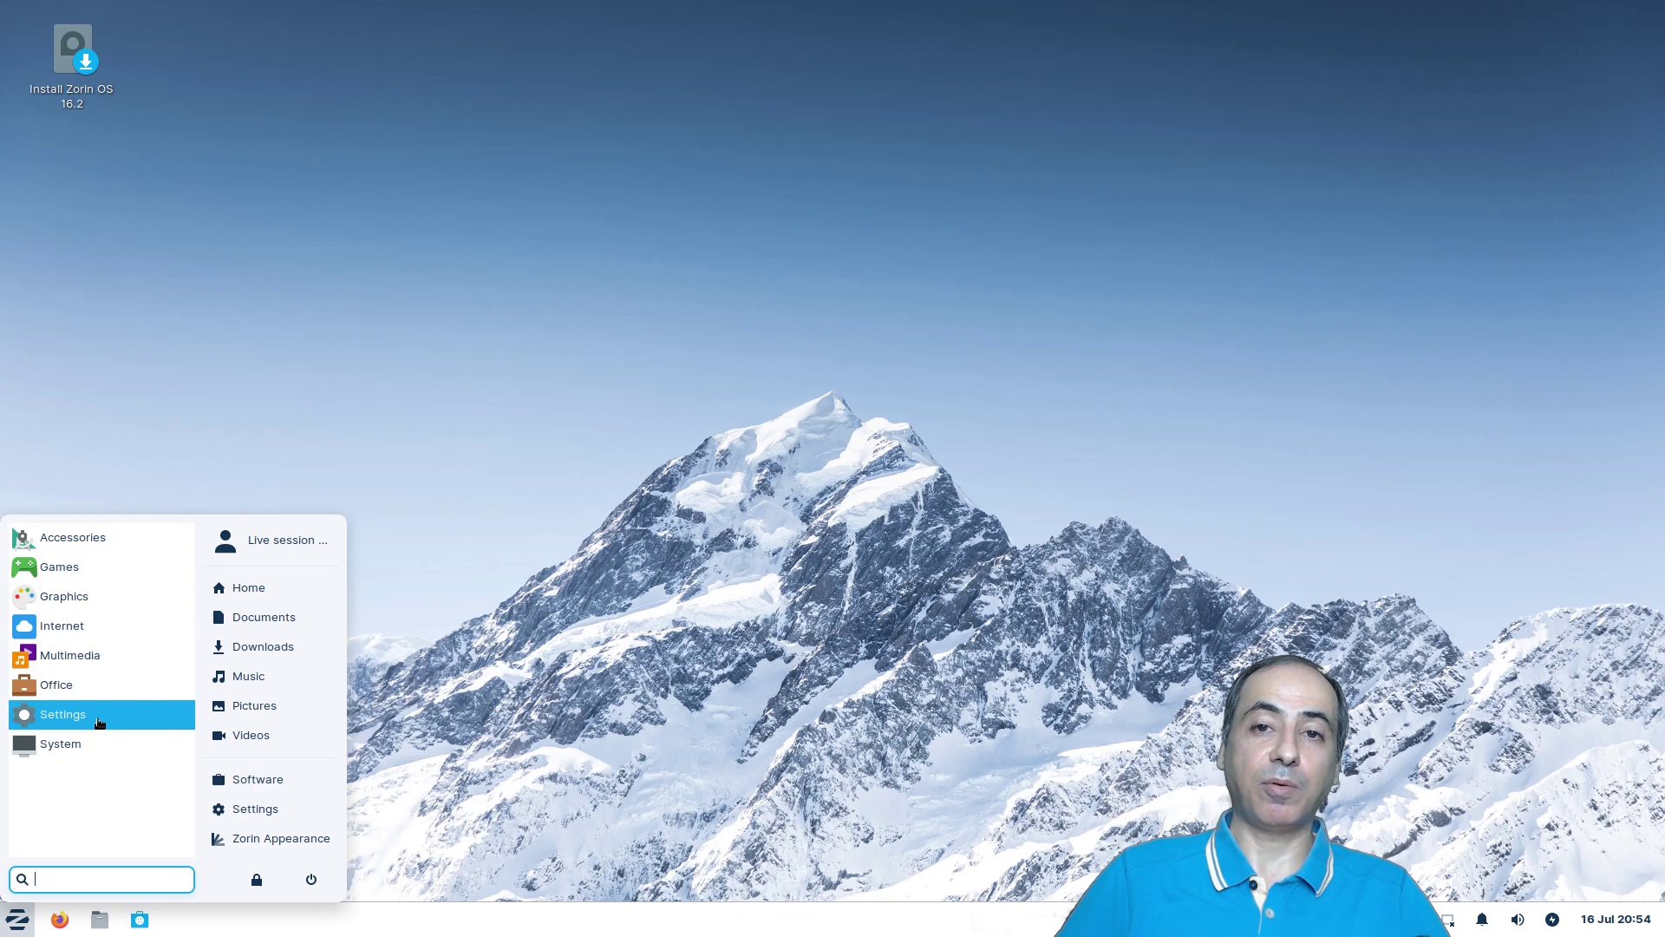
# Open Appearance settings and switch the theme to ZorinGreen-Light, then ZorinGrey-Dark
pyautogui.click(96, 725)
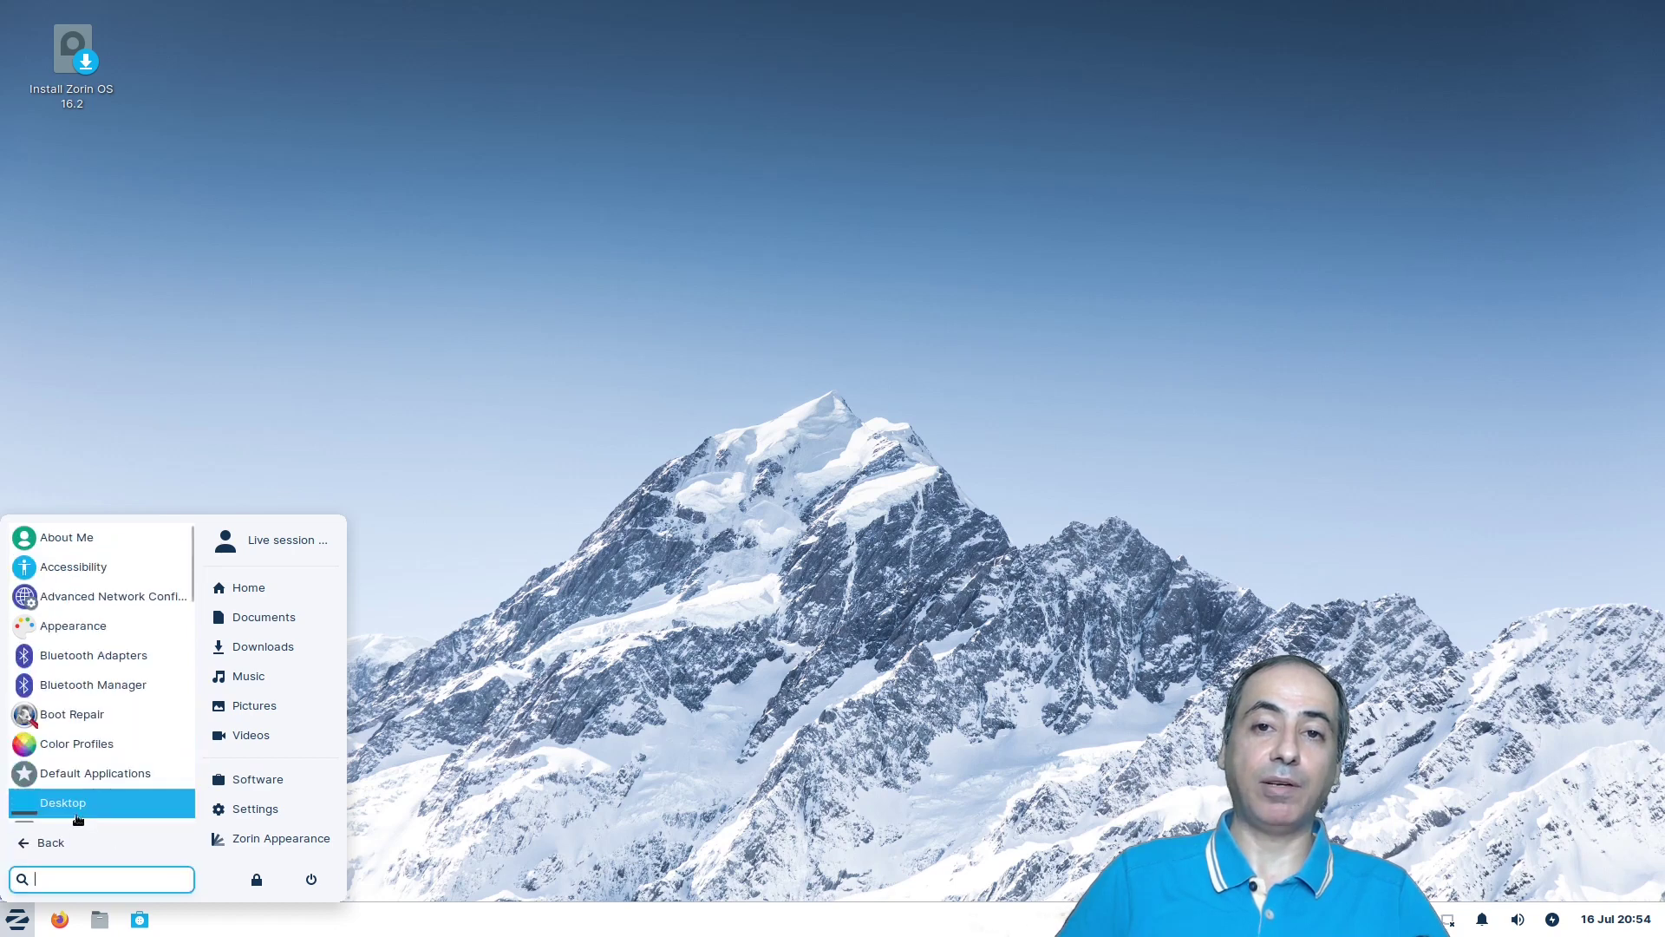
pyautogui.click(101, 639)
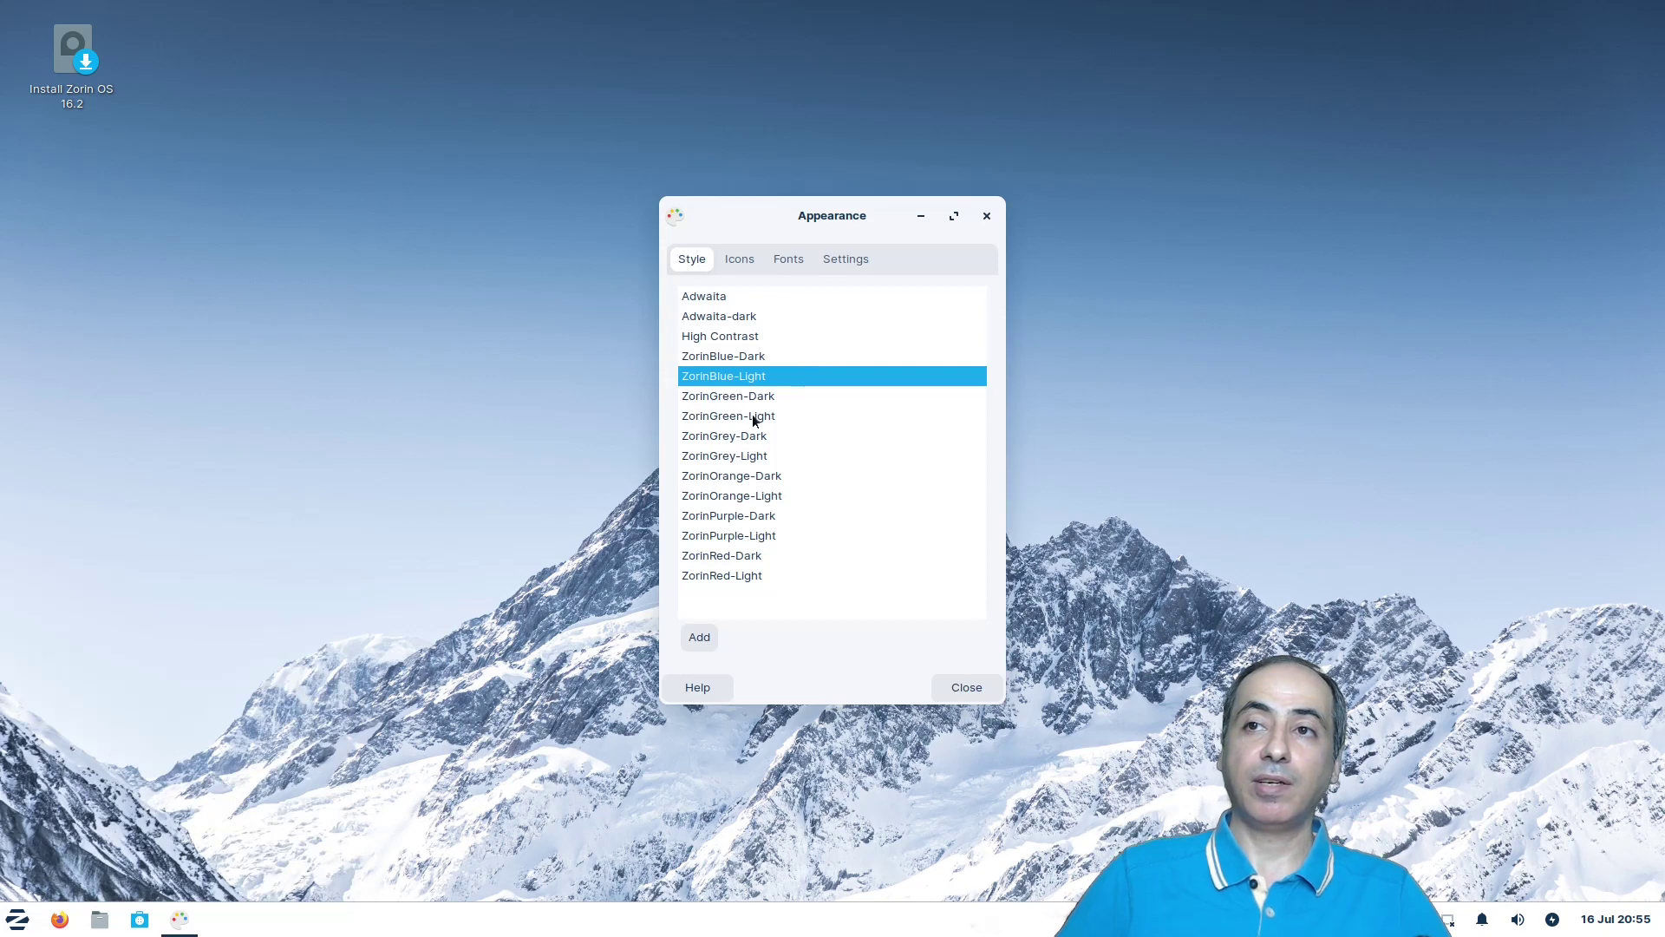
pyautogui.click(733, 417)
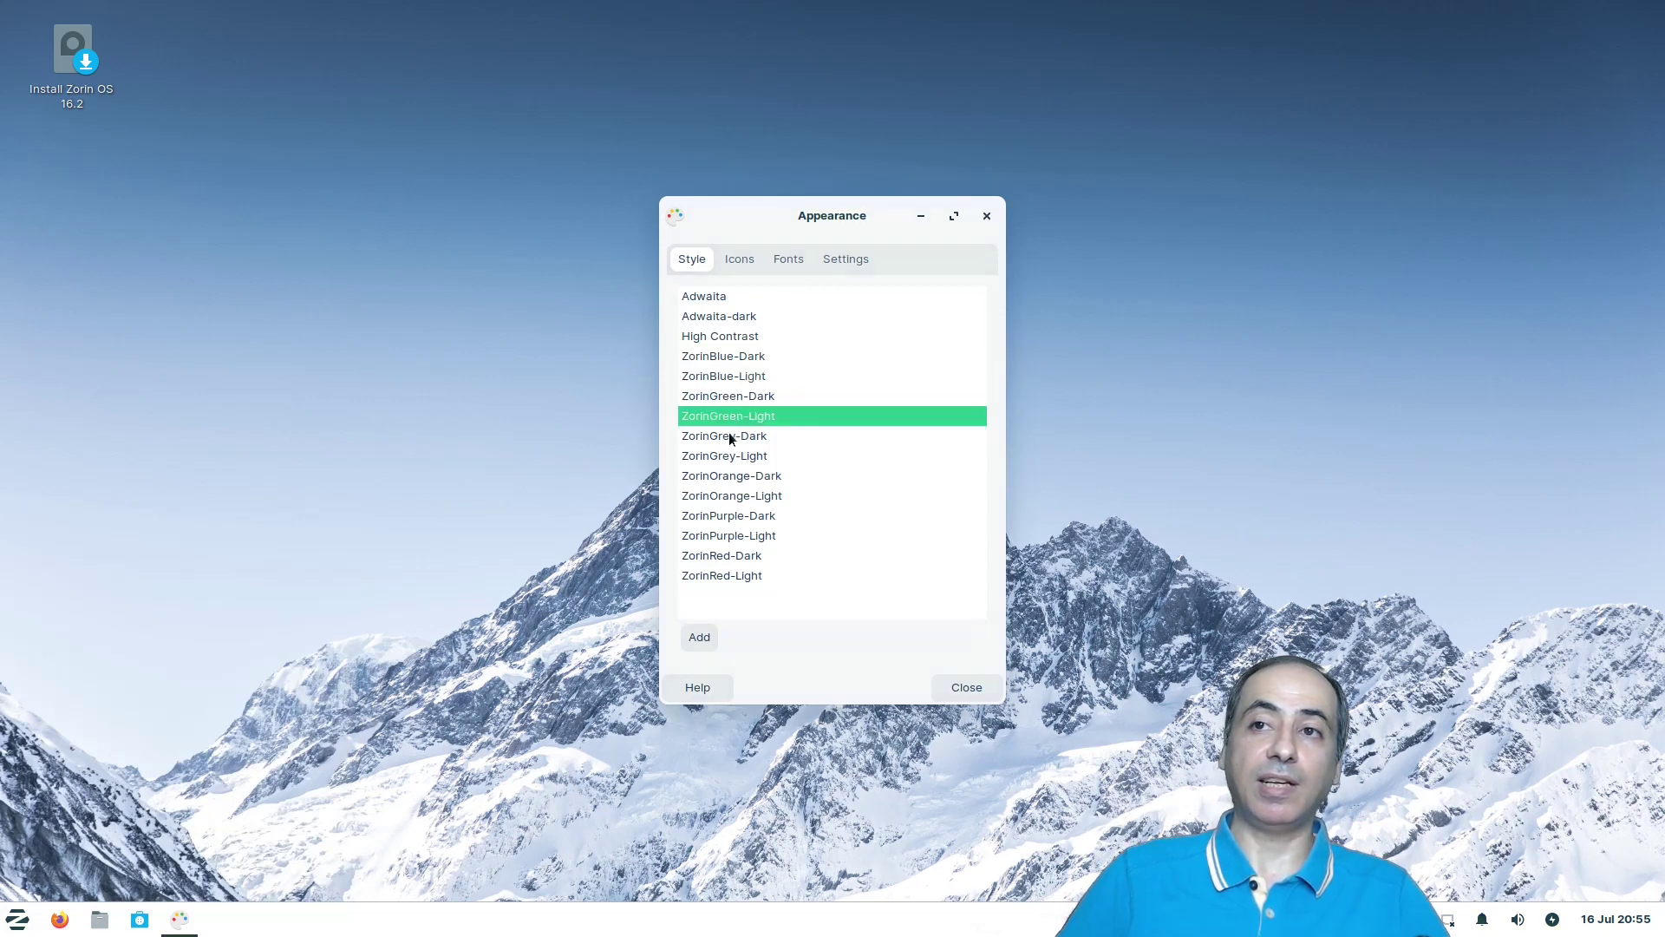
pyautogui.click(730, 437)
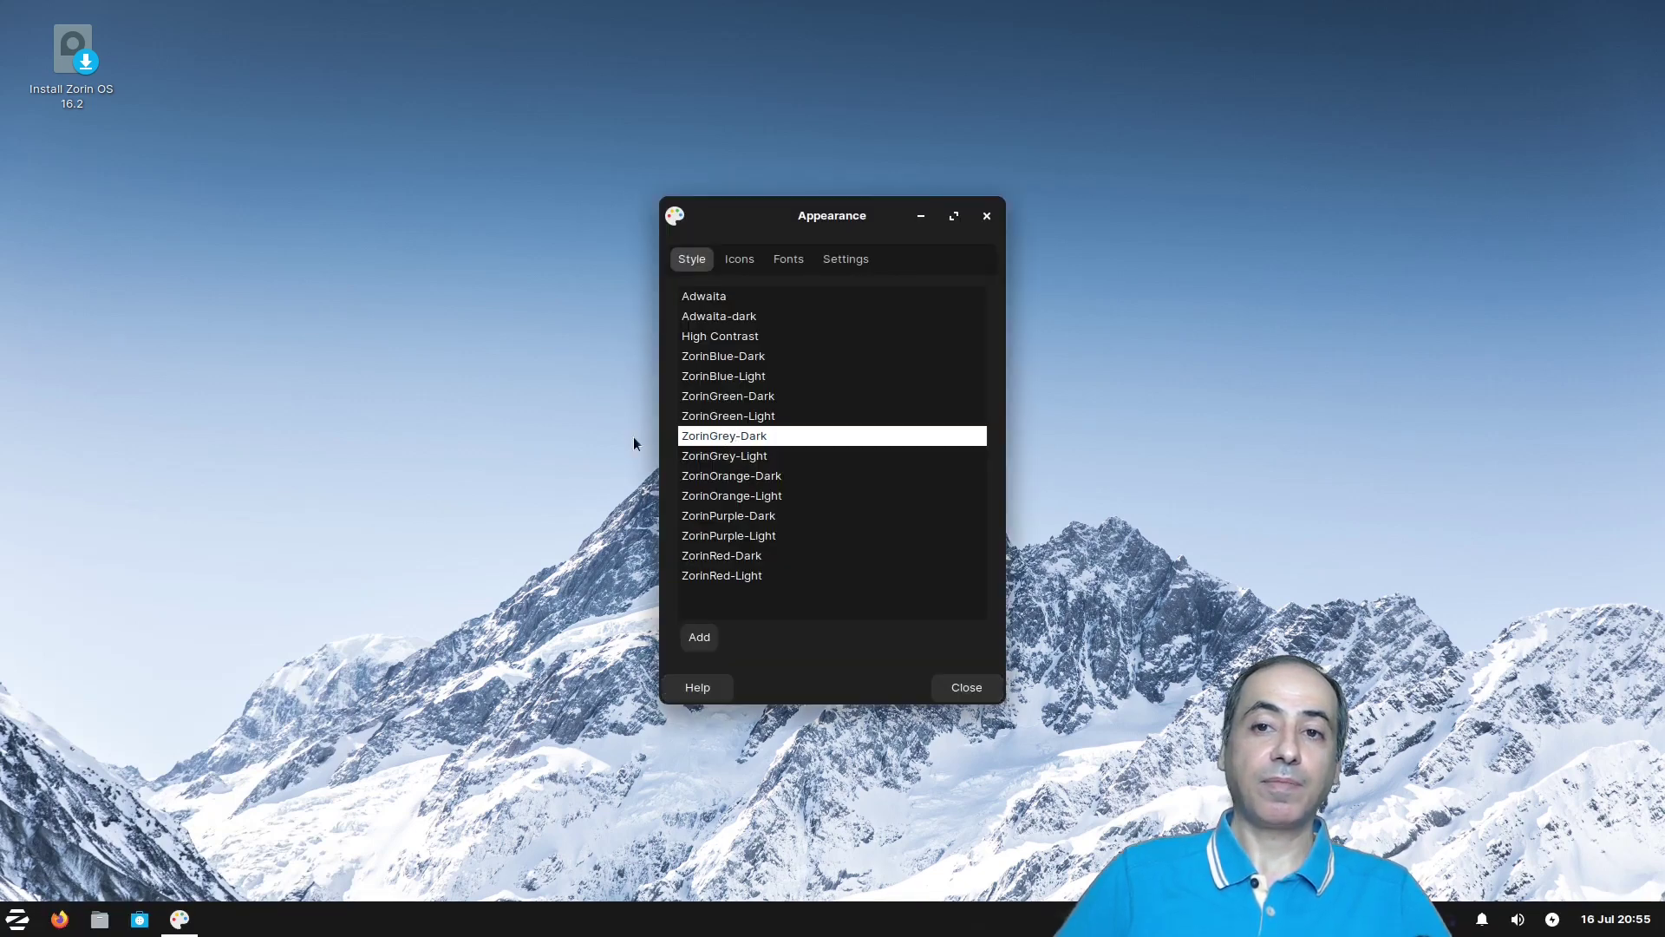
# Check the dark theme in the applications menu, close it, and exit full screen with F11
pyautogui.click(18, 919)
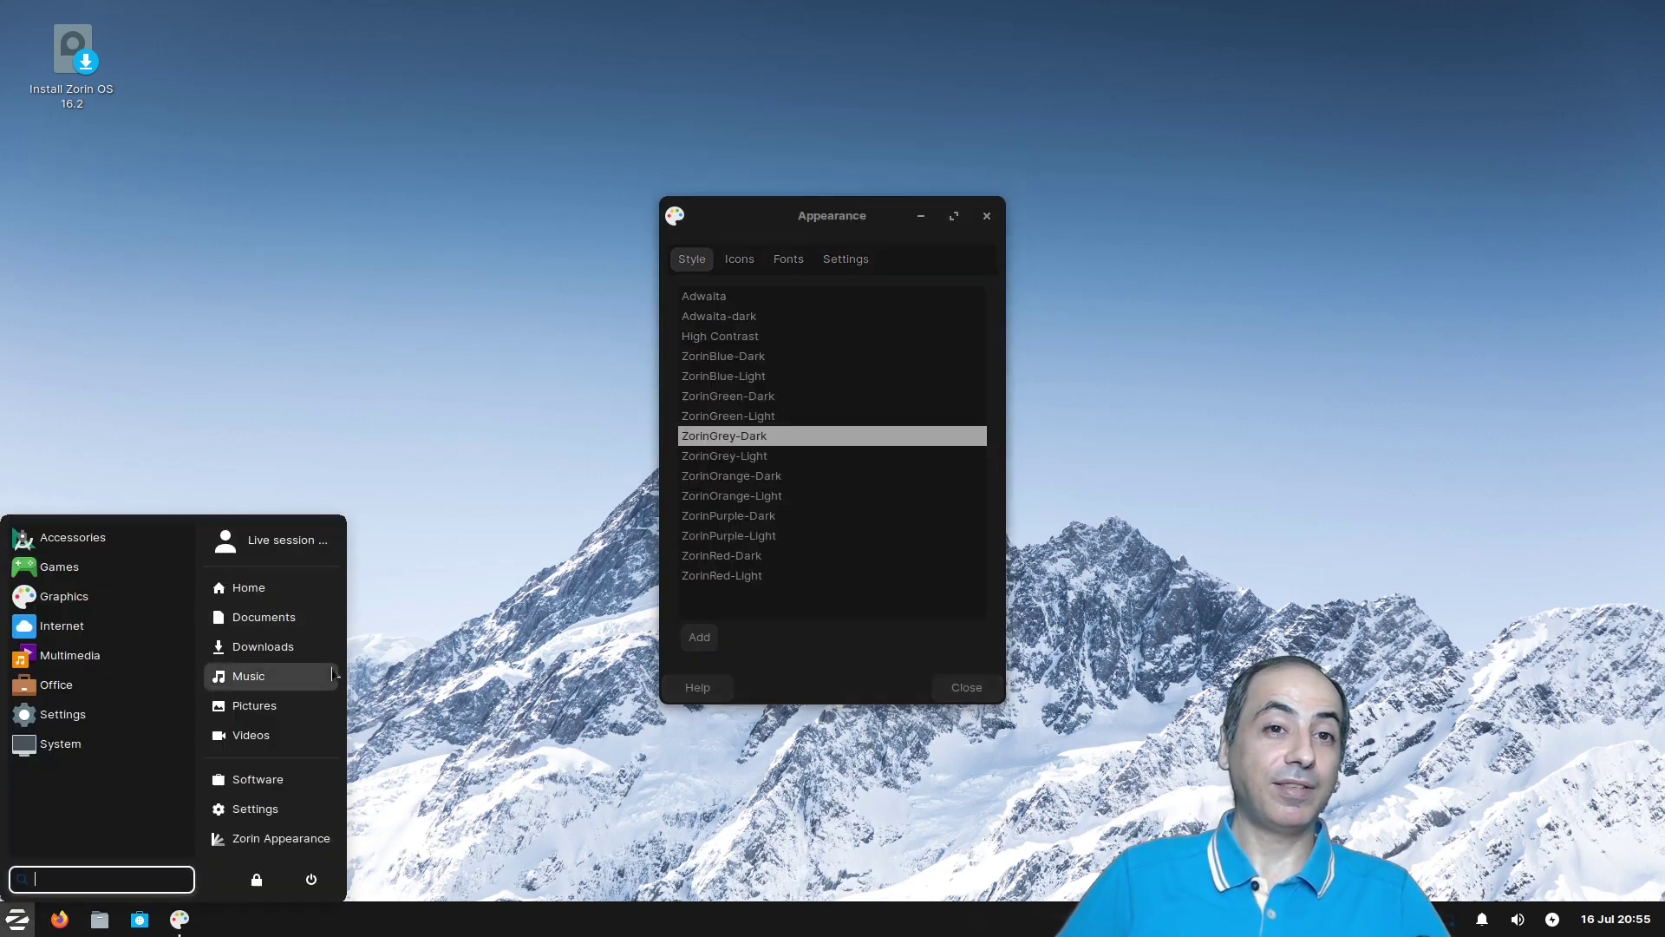
pyautogui.click(543, 507)
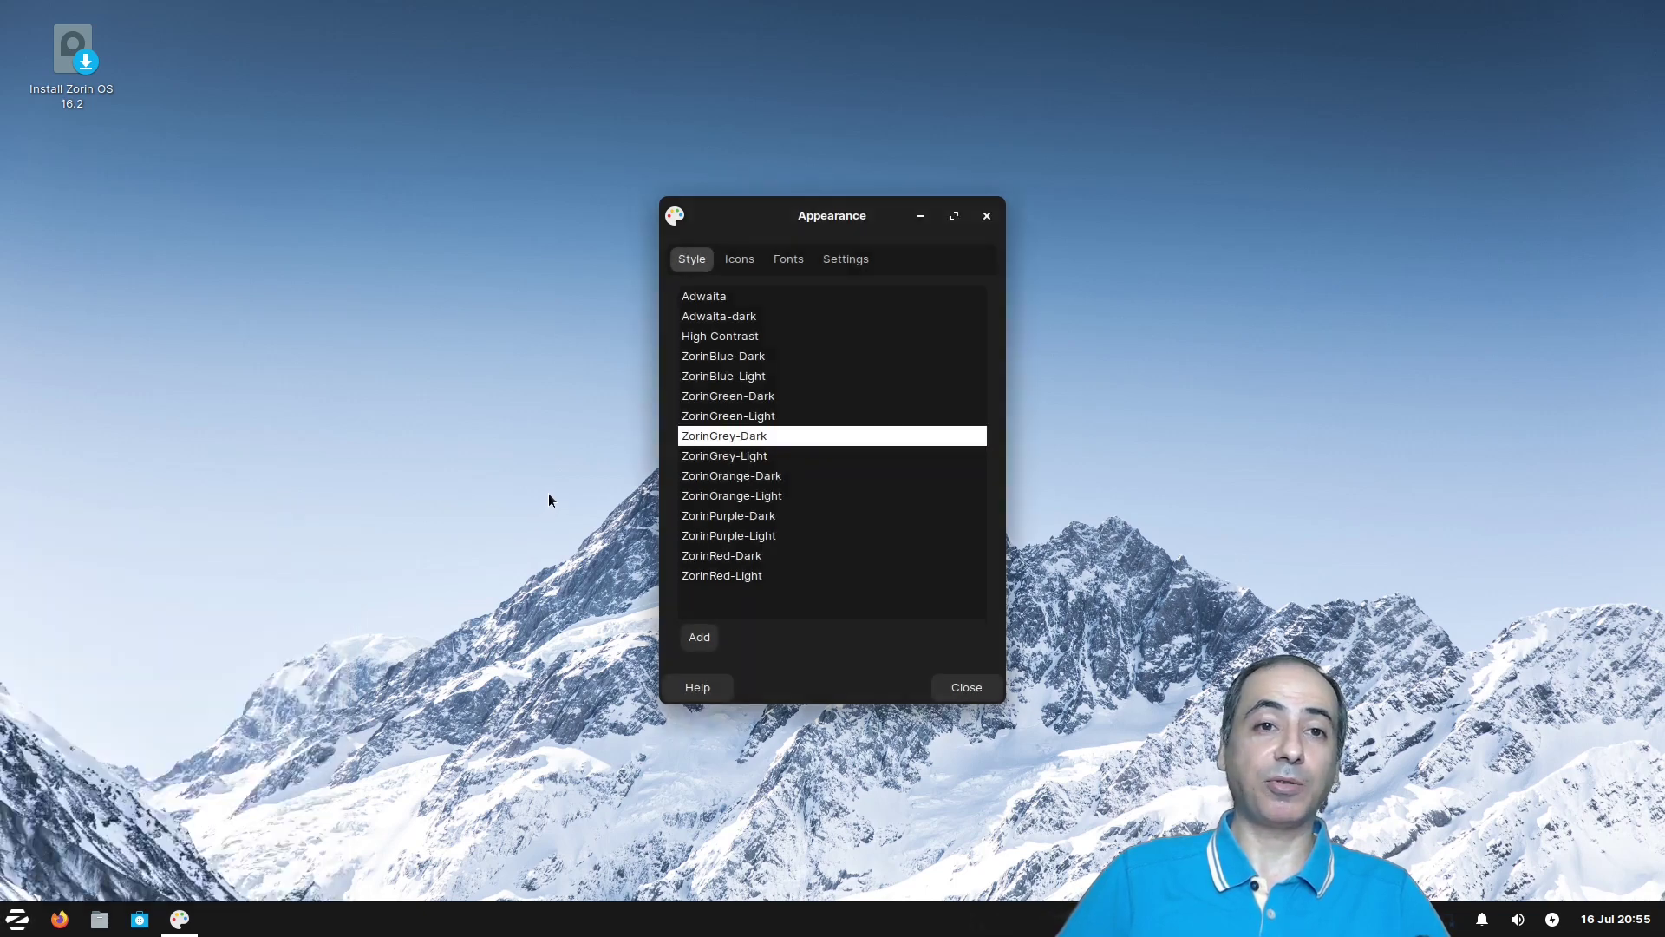
pyautogui.press('F11')
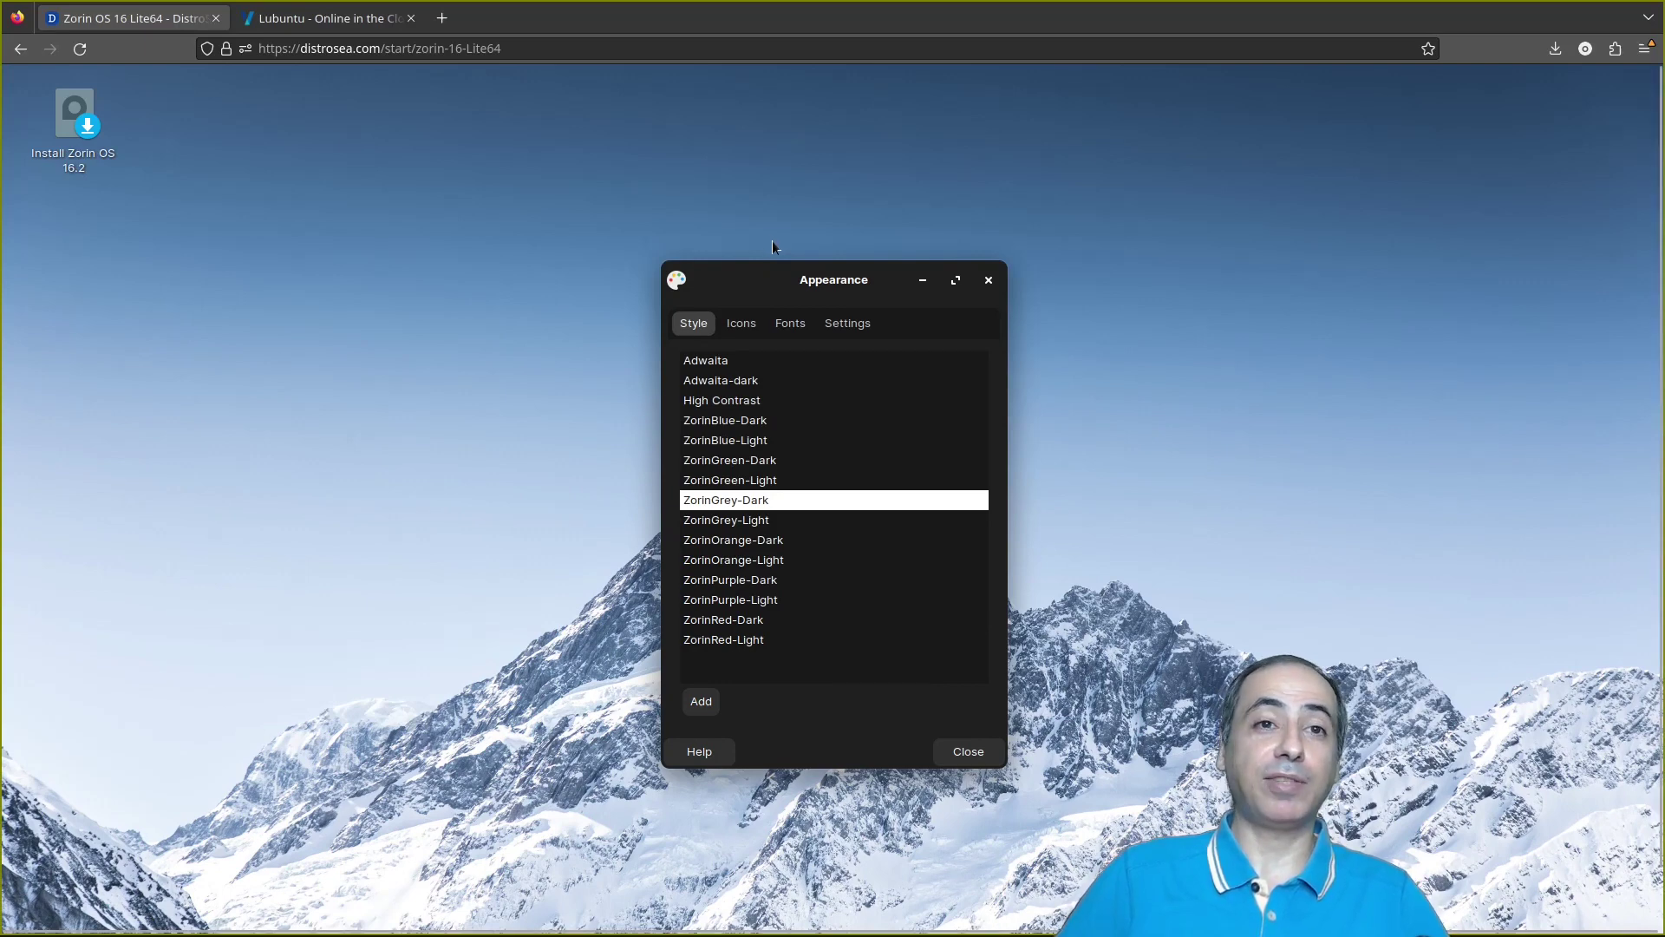
# Switch to the OnWorks Lubuntu page and run lubuntu-16.04-alternate-i386 online in a new tab
pyautogui.click(322, 24)
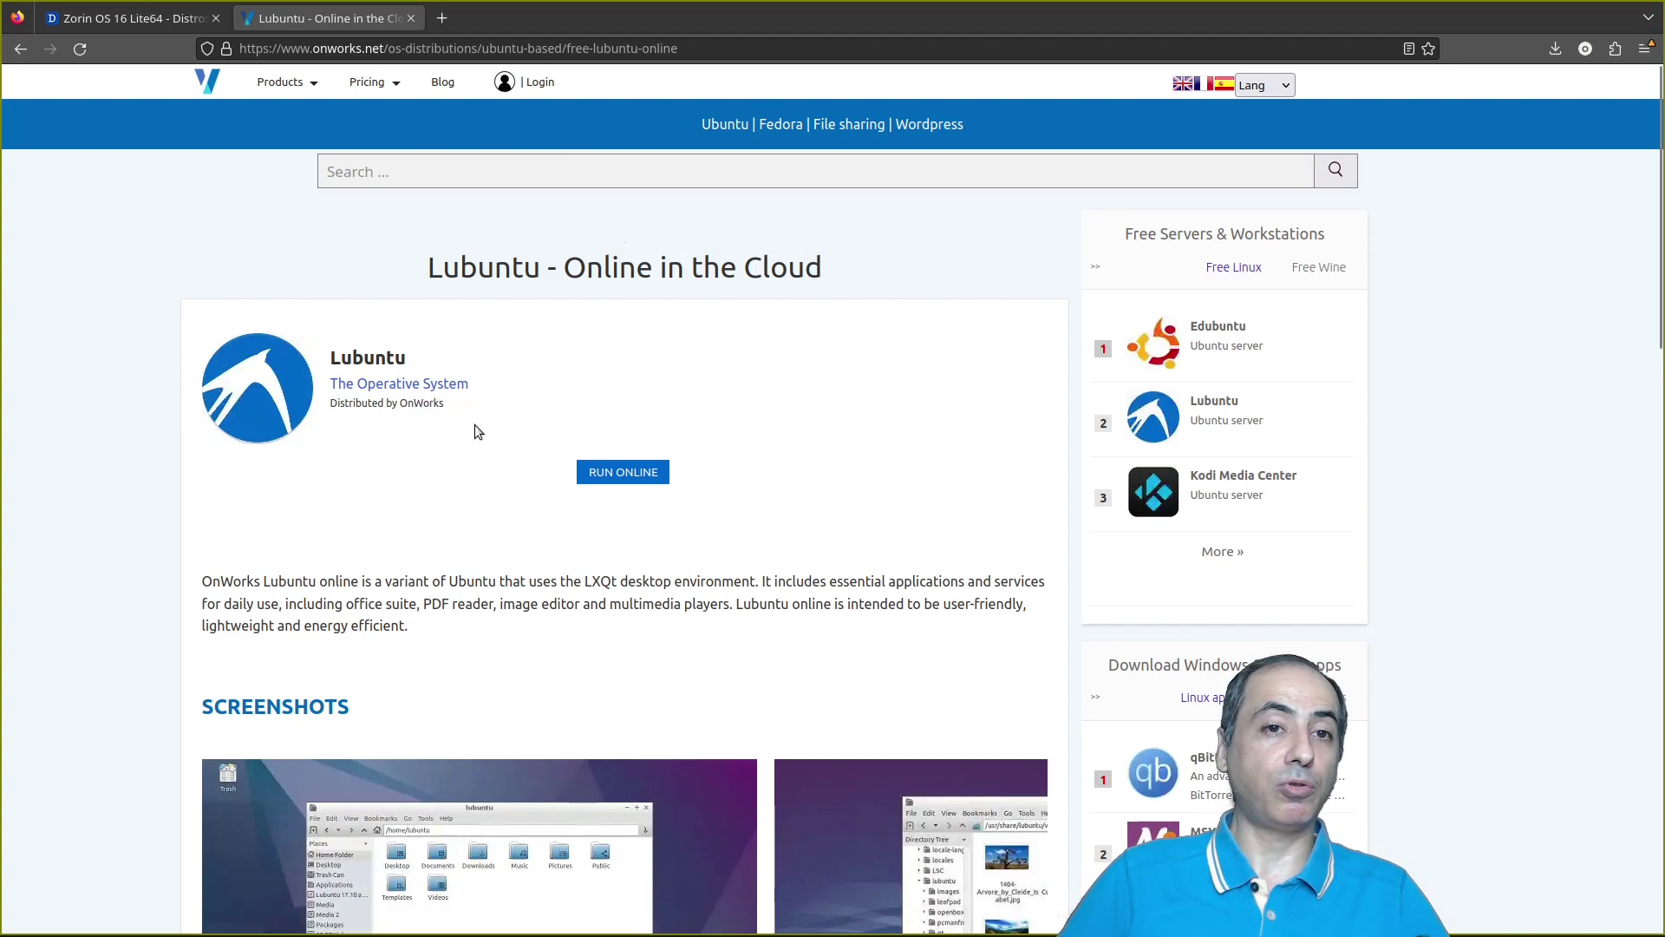
pyautogui.click(621, 474)
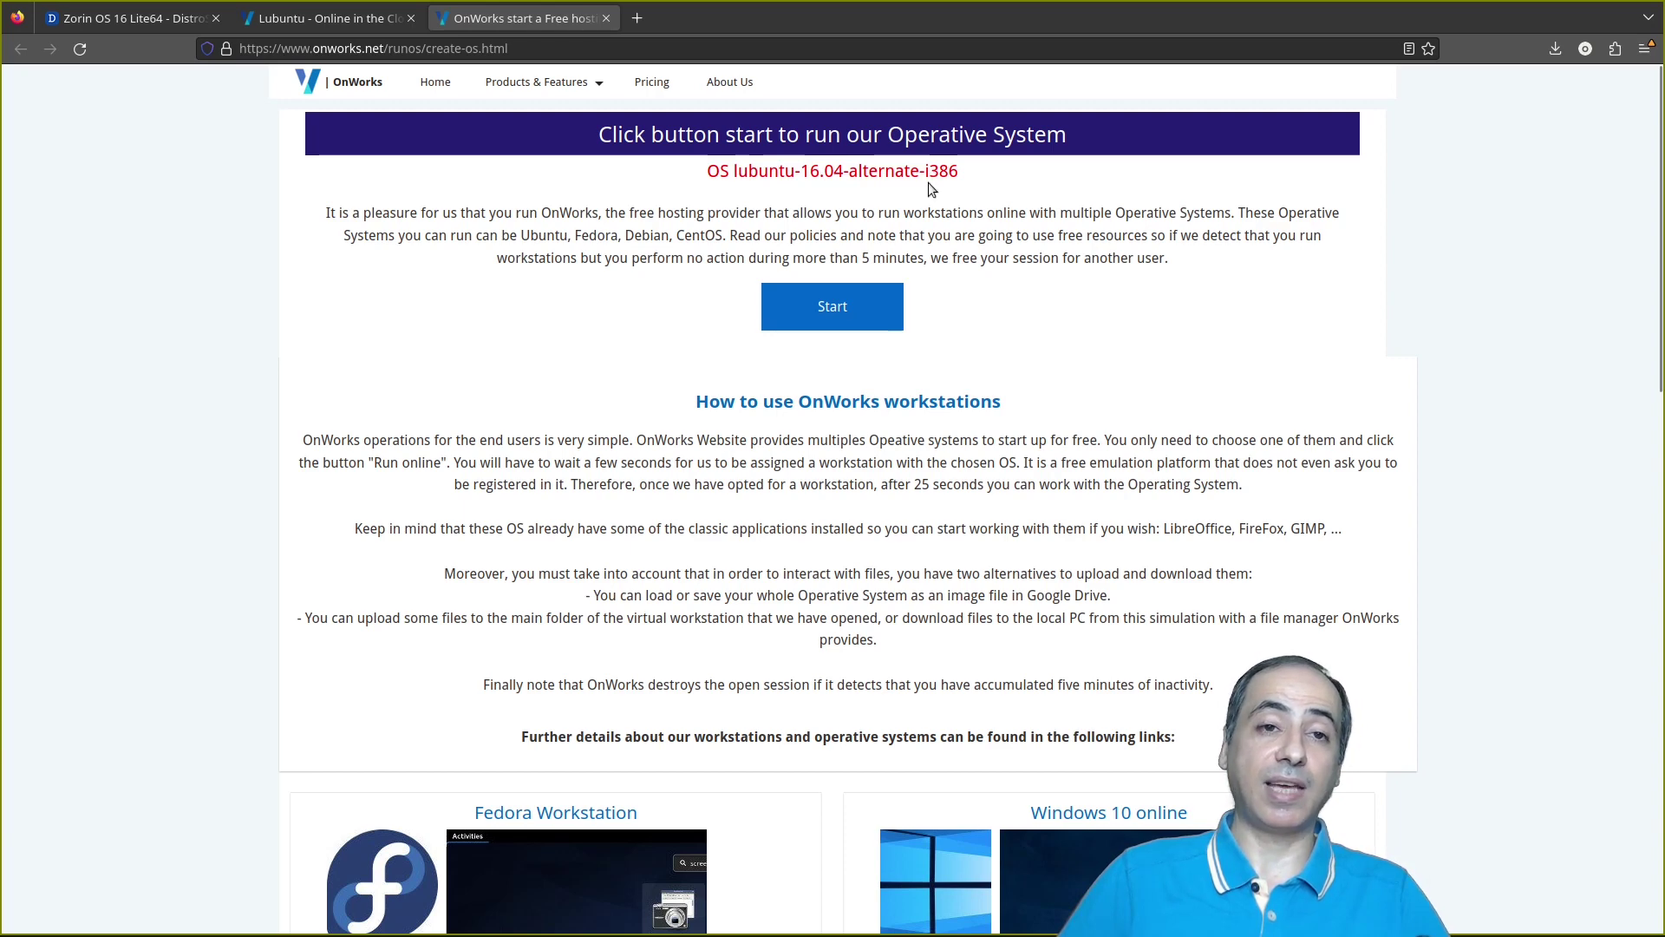
# Start the lubuntu-16.04-alternate-i386 system and proceed until the Lubuntu desktop loads
pyautogui.click(880, 308)
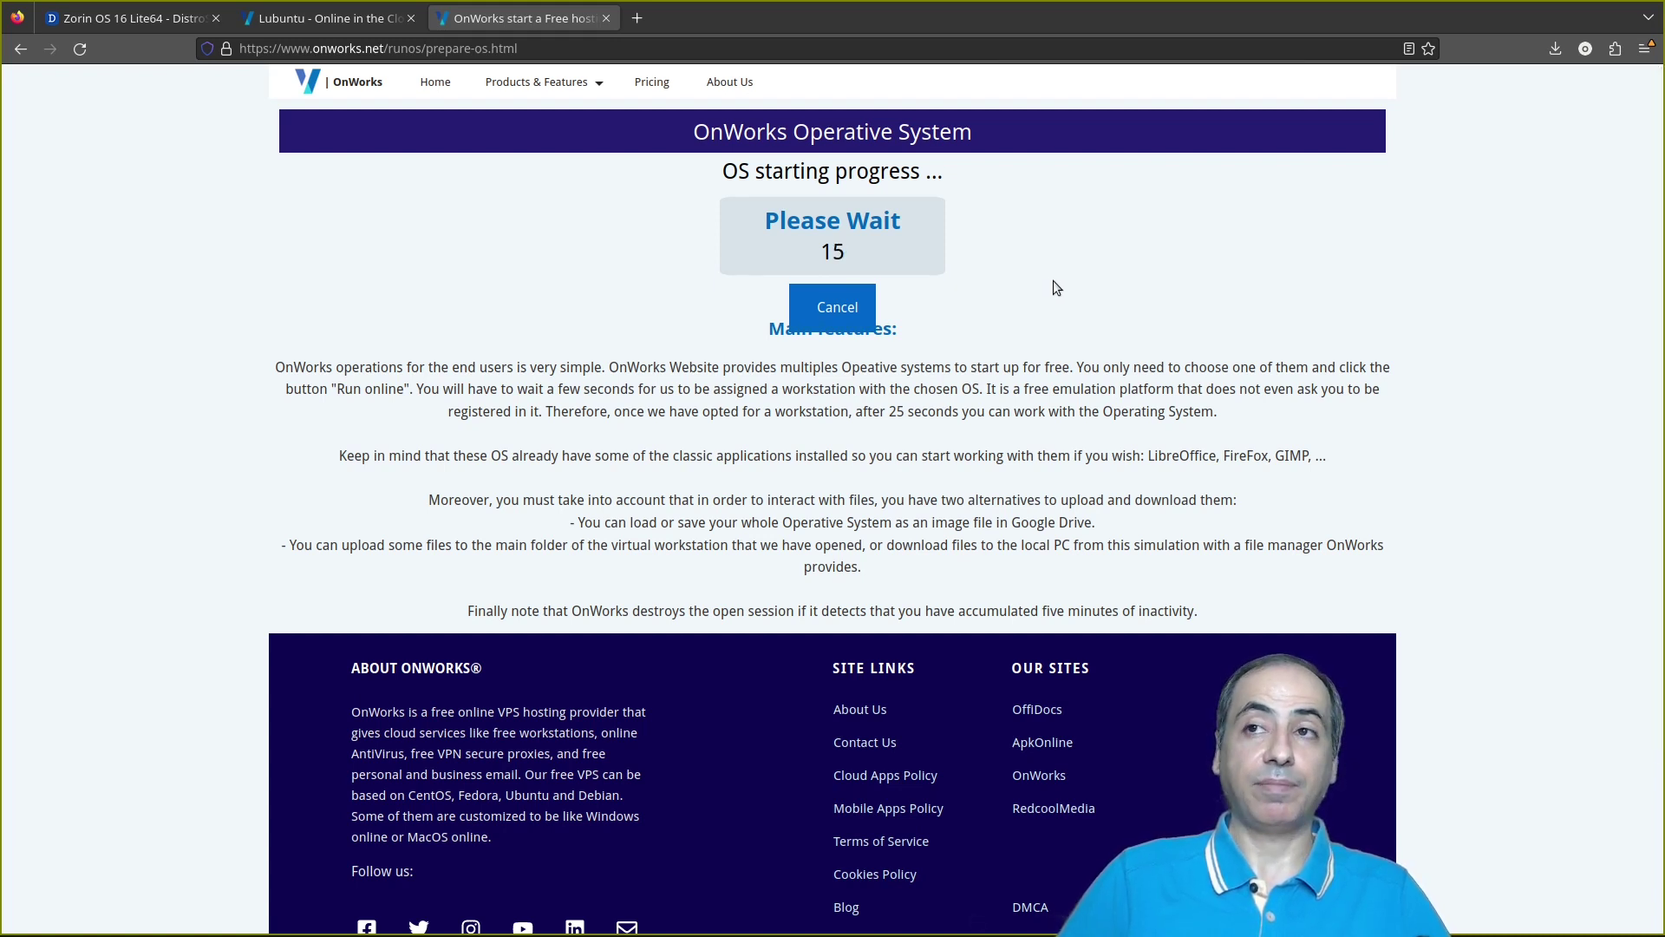
pyautogui.click(830, 309)
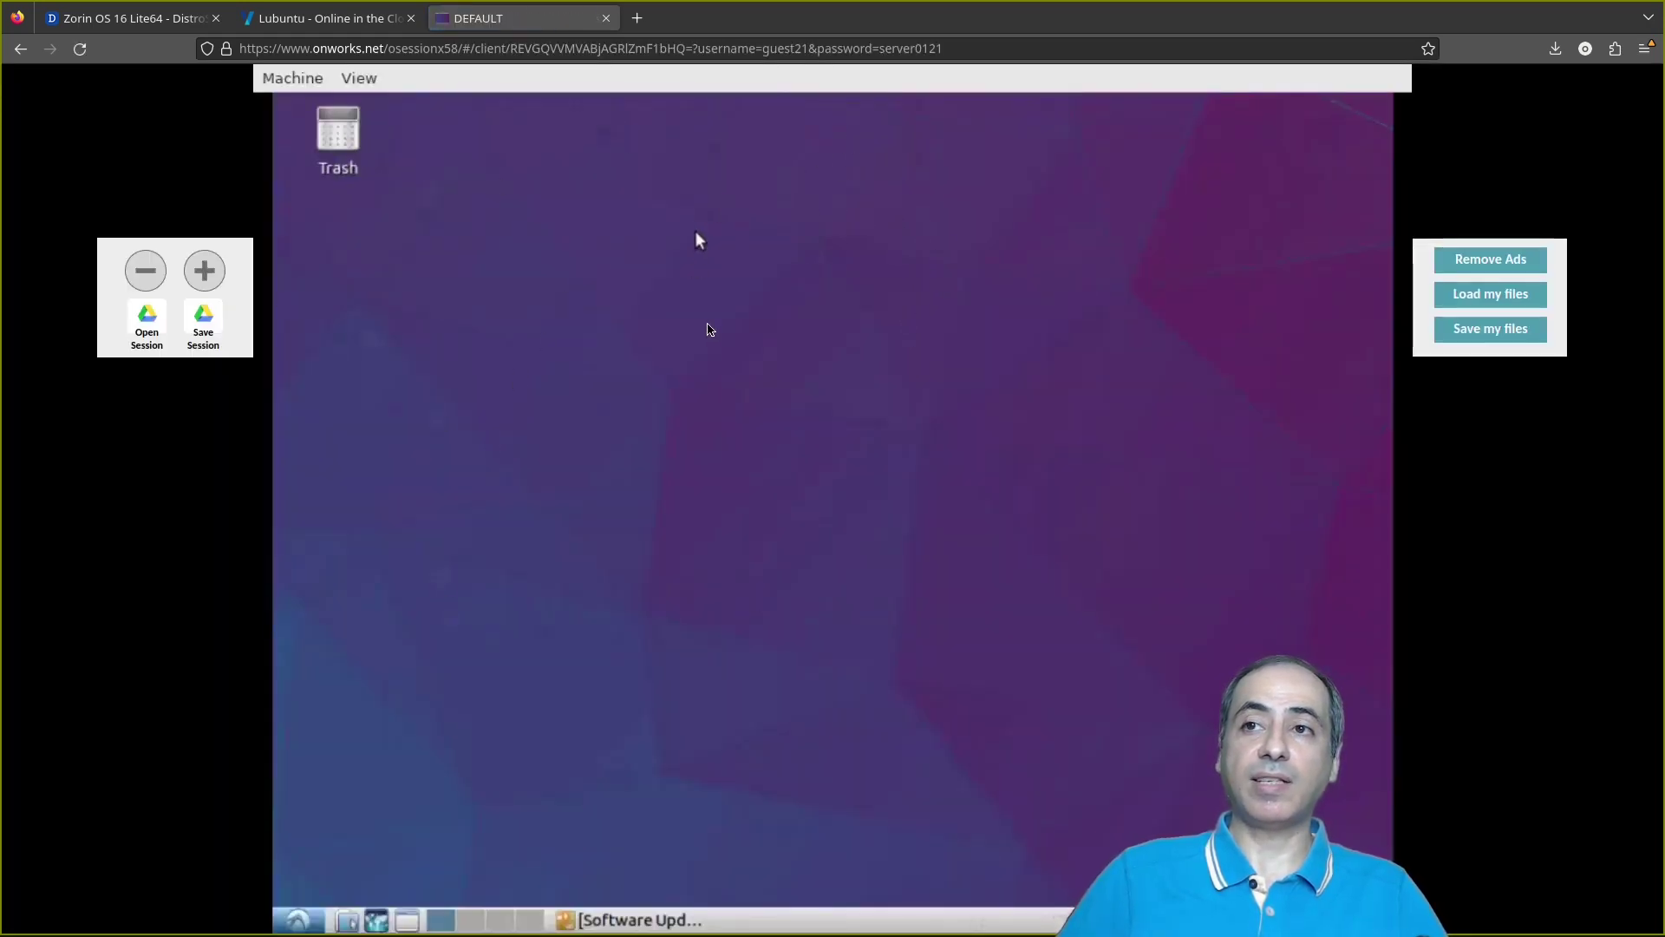
pyautogui.click(298, 919)
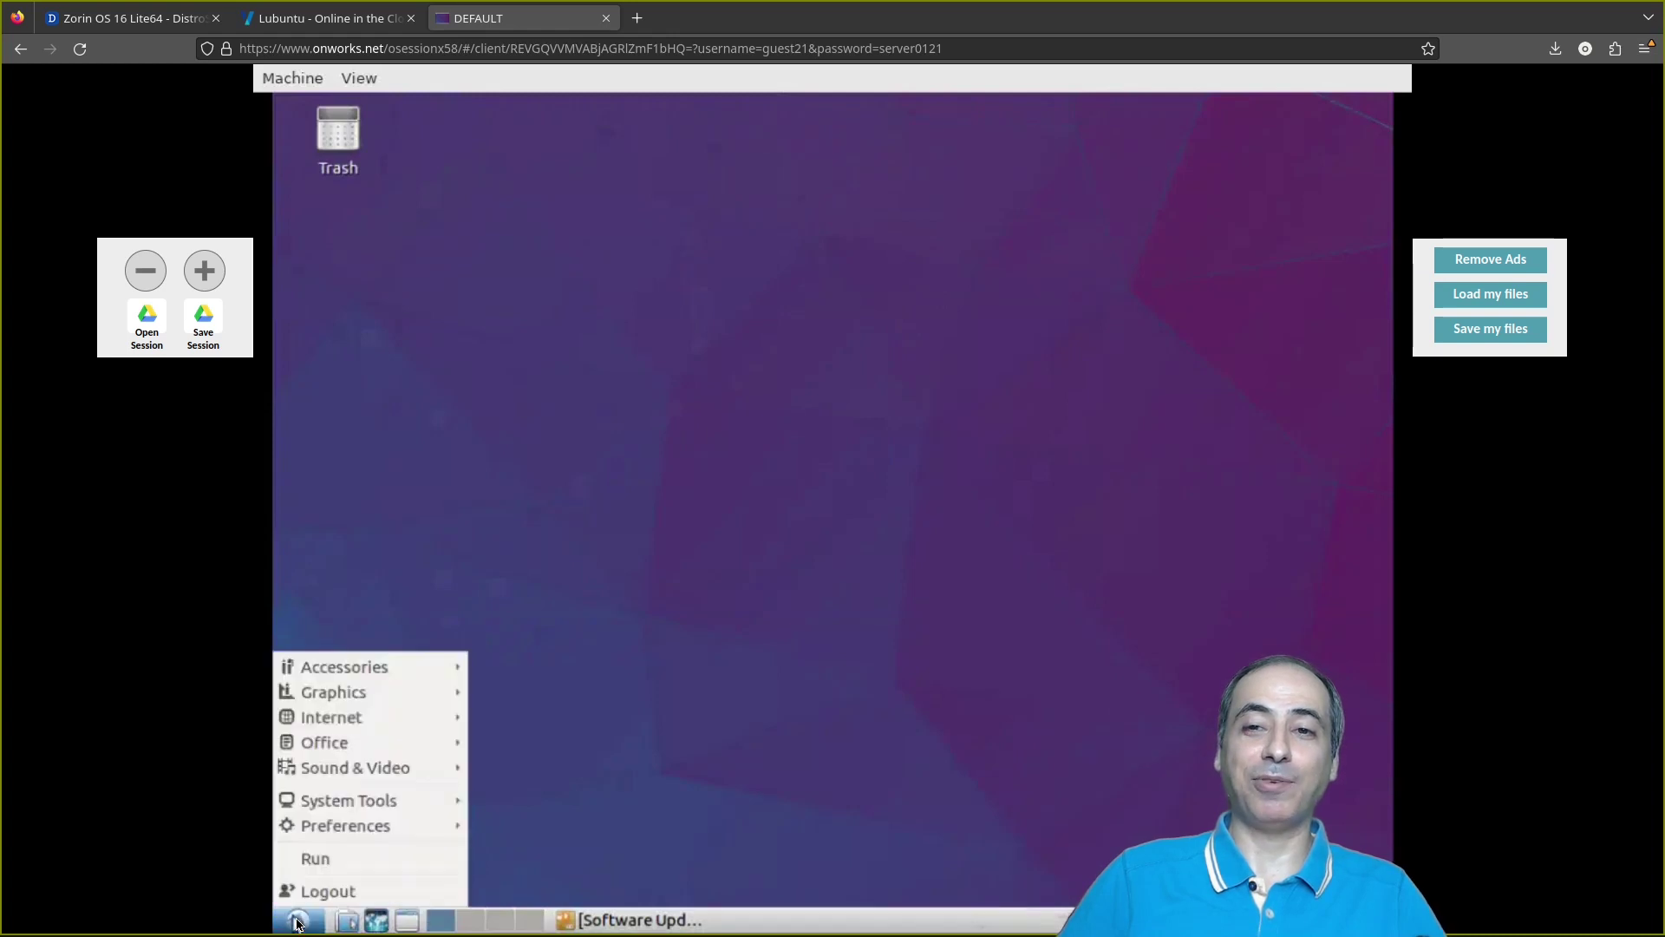
pyautogui.moveTo(371, 664)
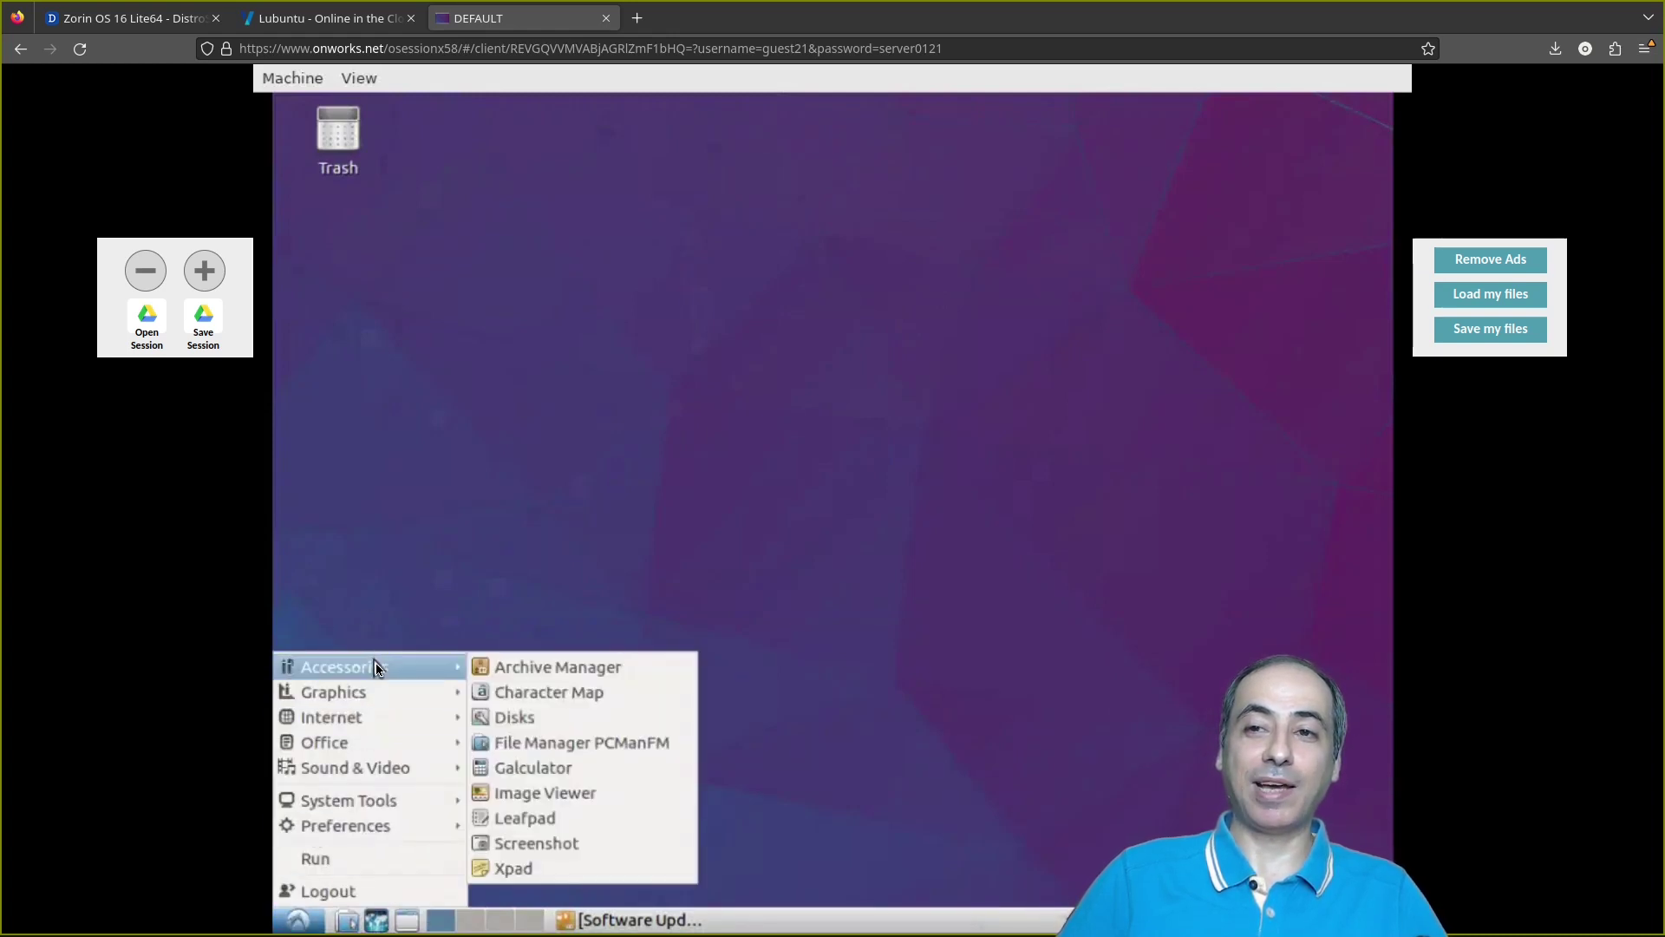
pyautogui.click(601, 745)
pyautogui.click(758, 226)
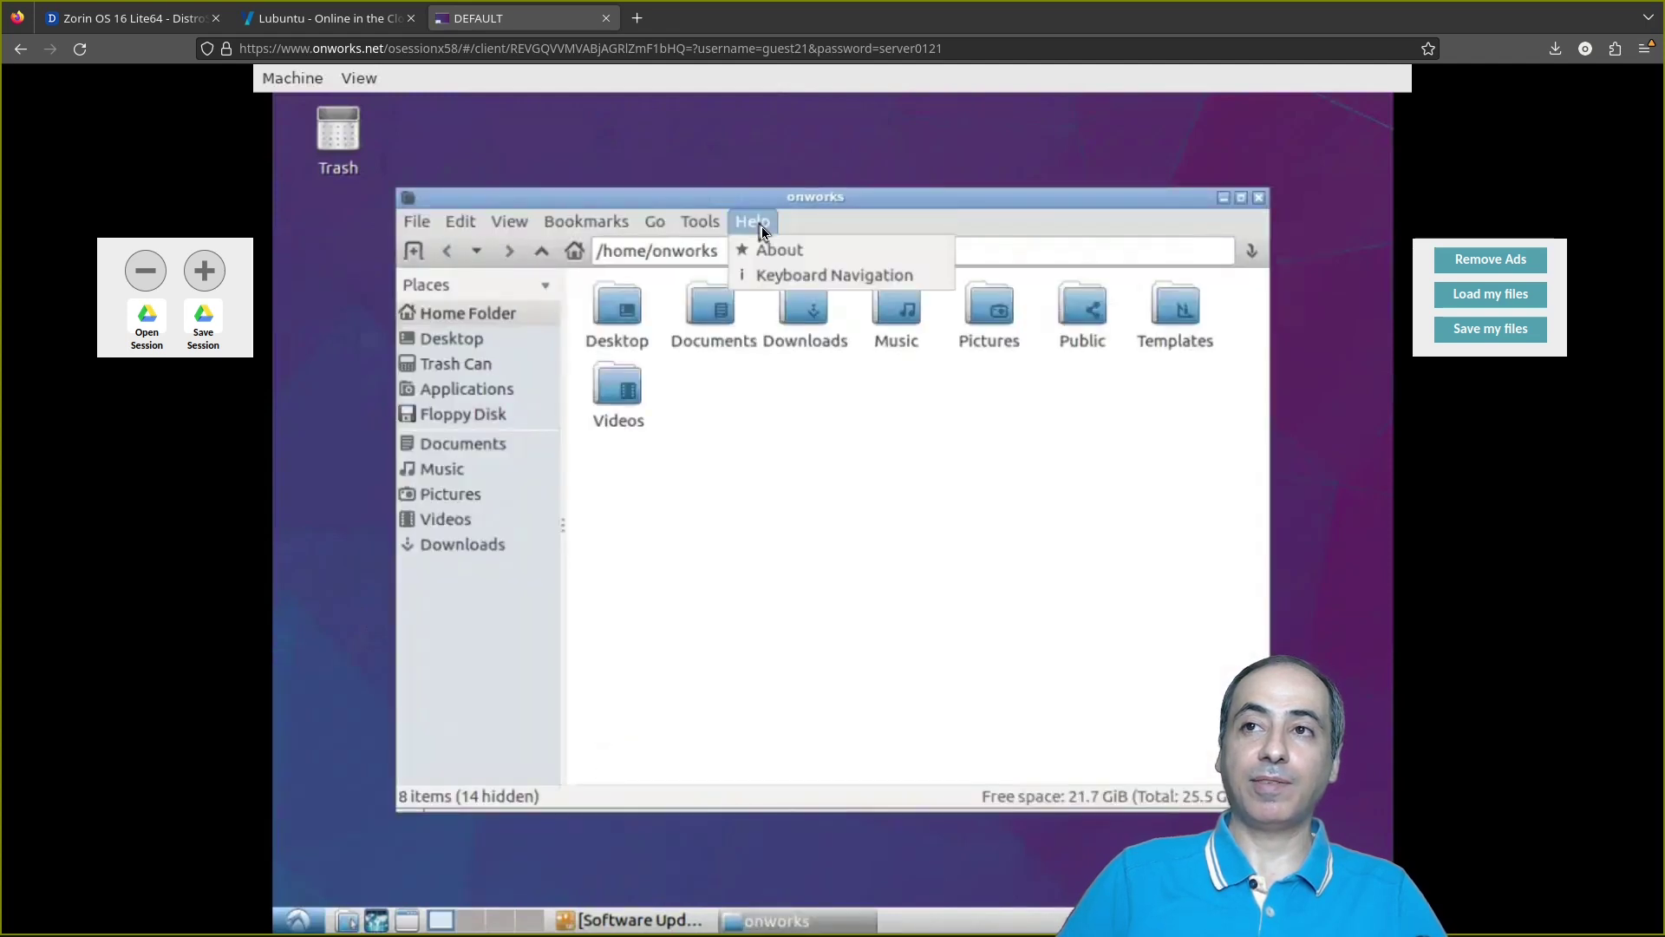
pyautogui.click(787, 252)
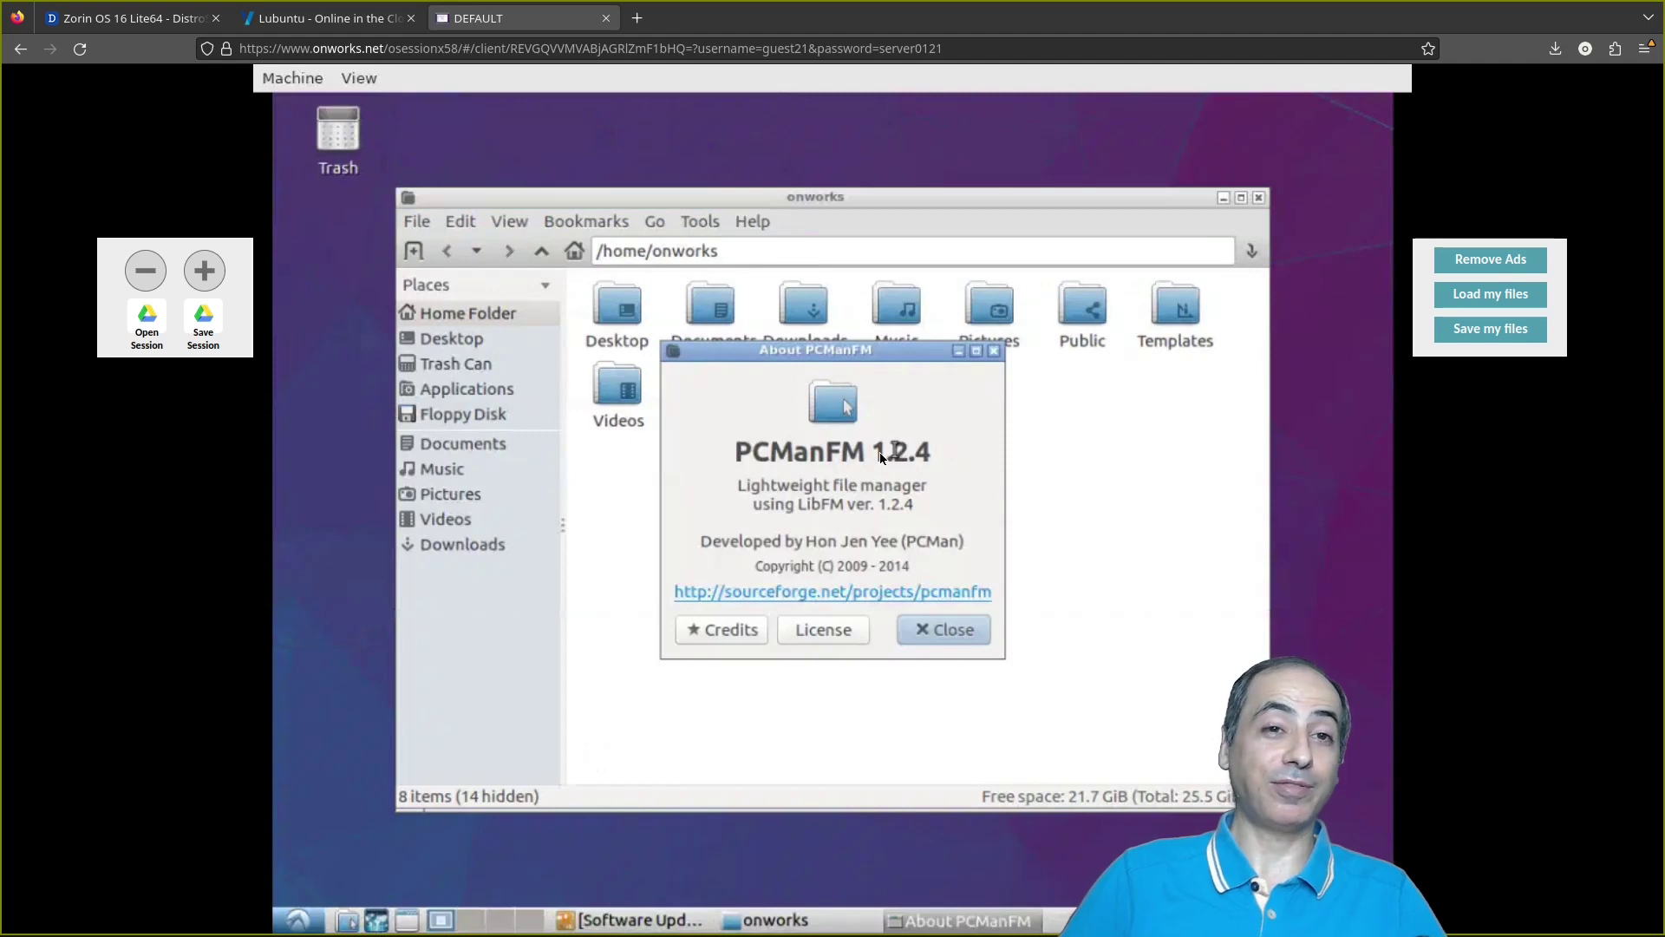
pyautogui.click(970, 624)
pyautogui.click(1259, 198)
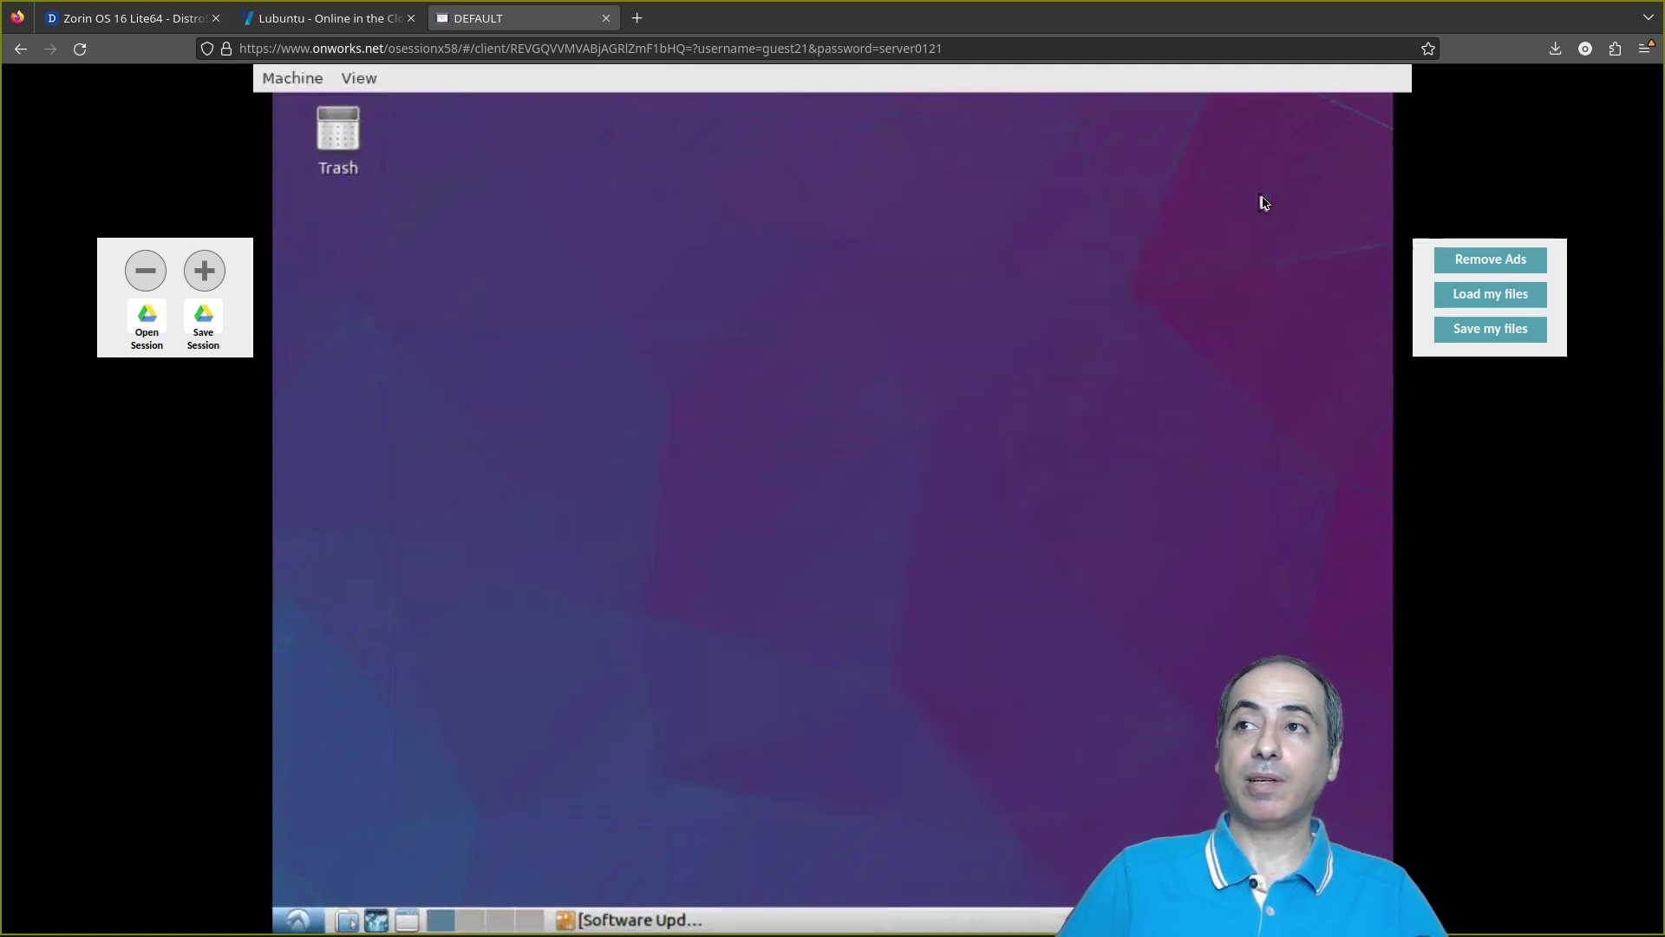
pyautogui.rightClick(575, 213)
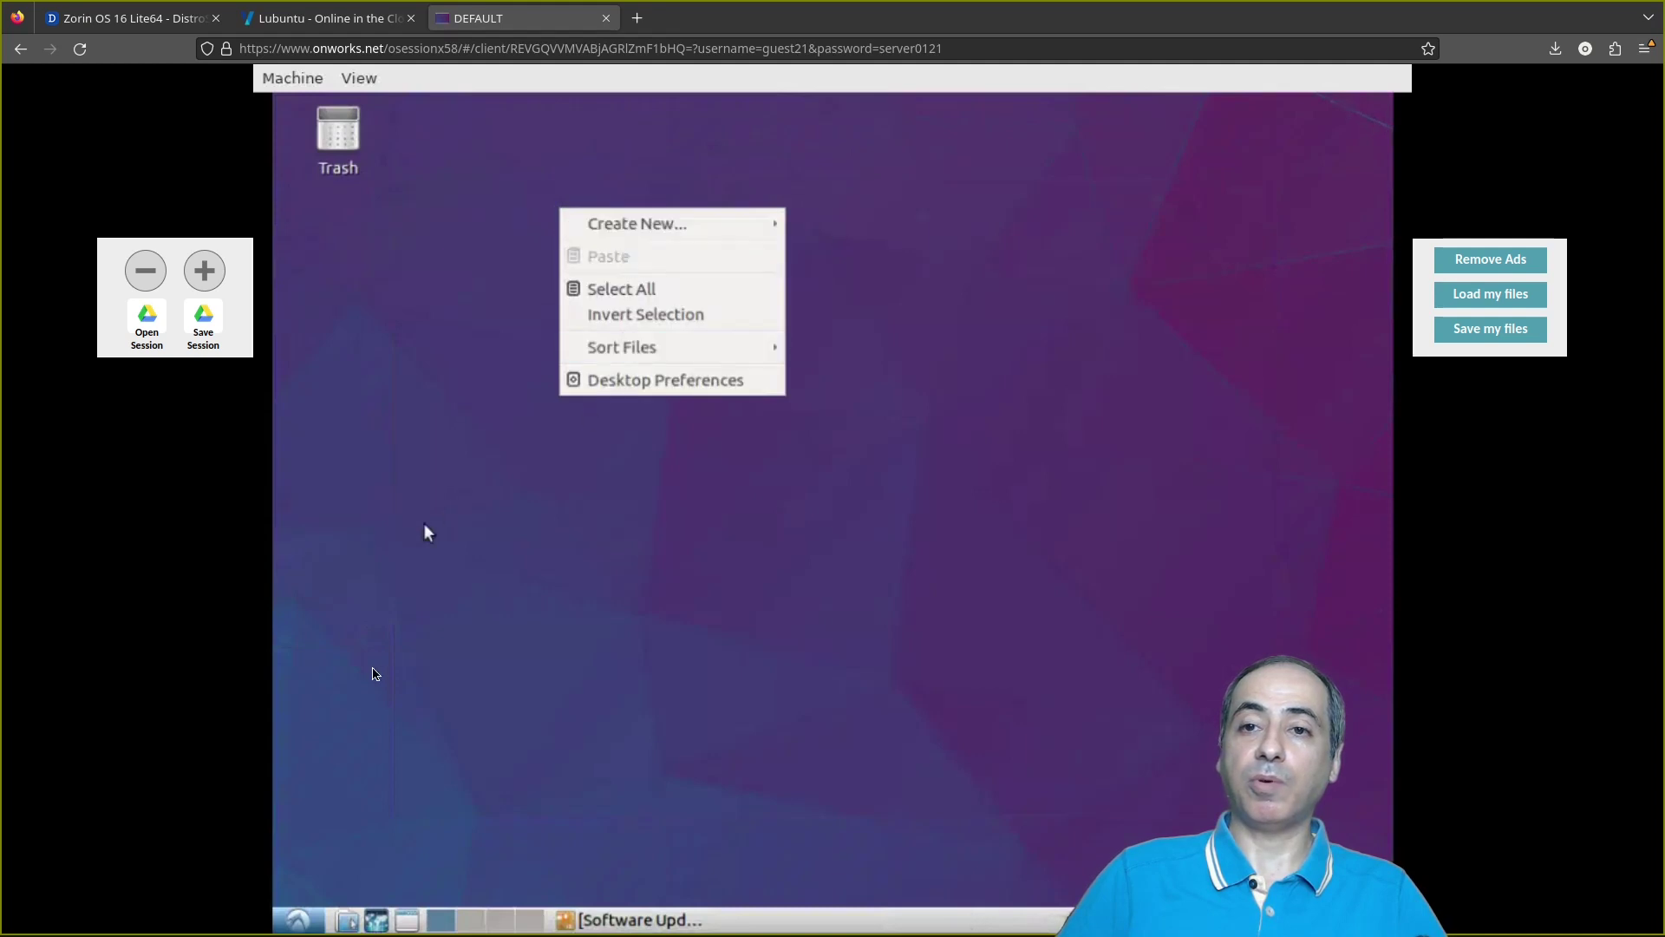
pyautogui.click(320, 805)
pyautogui.click(299, 922)
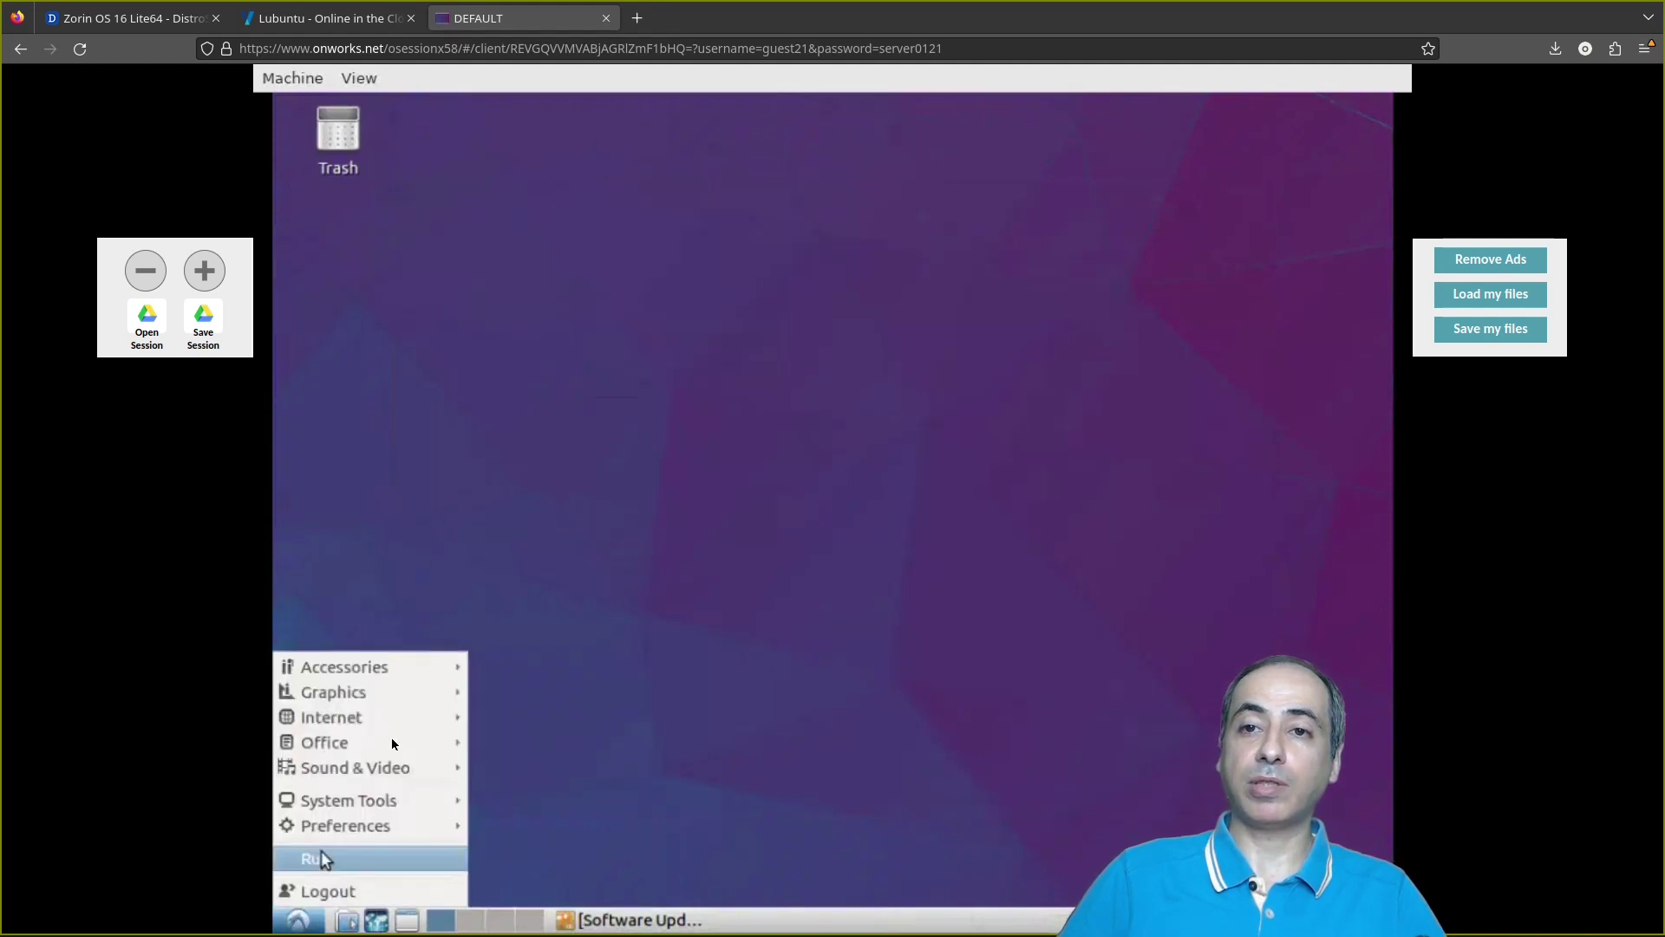
pyautogui.moveTo(398, 725)
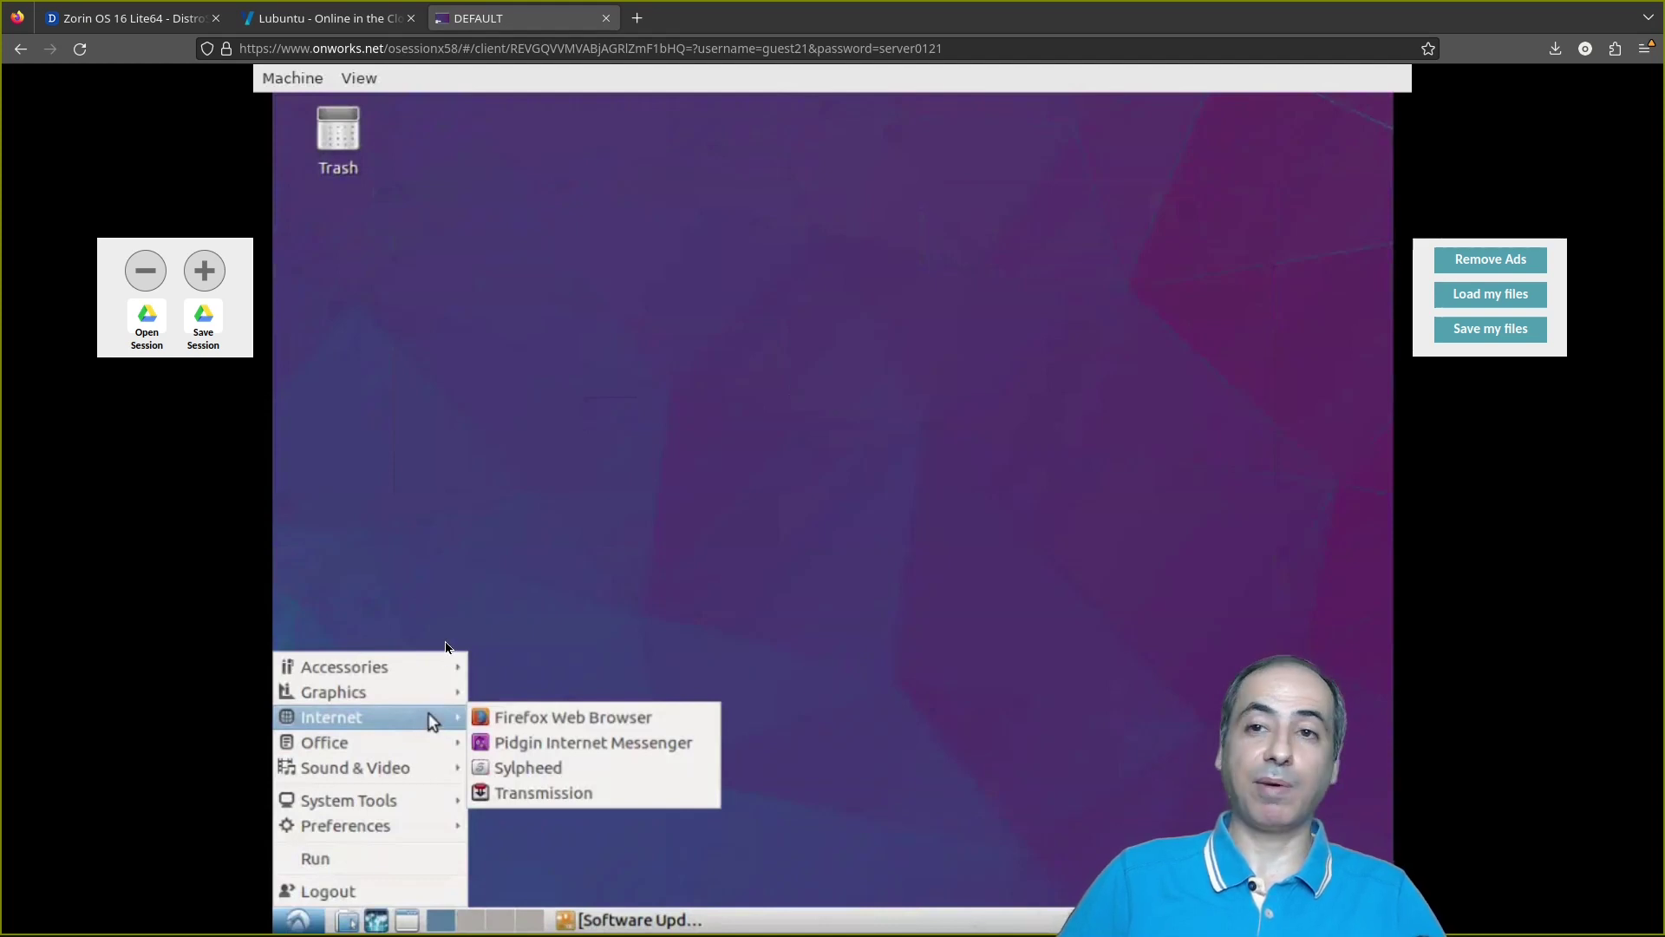
pyautogui.moveTo(422, 697)
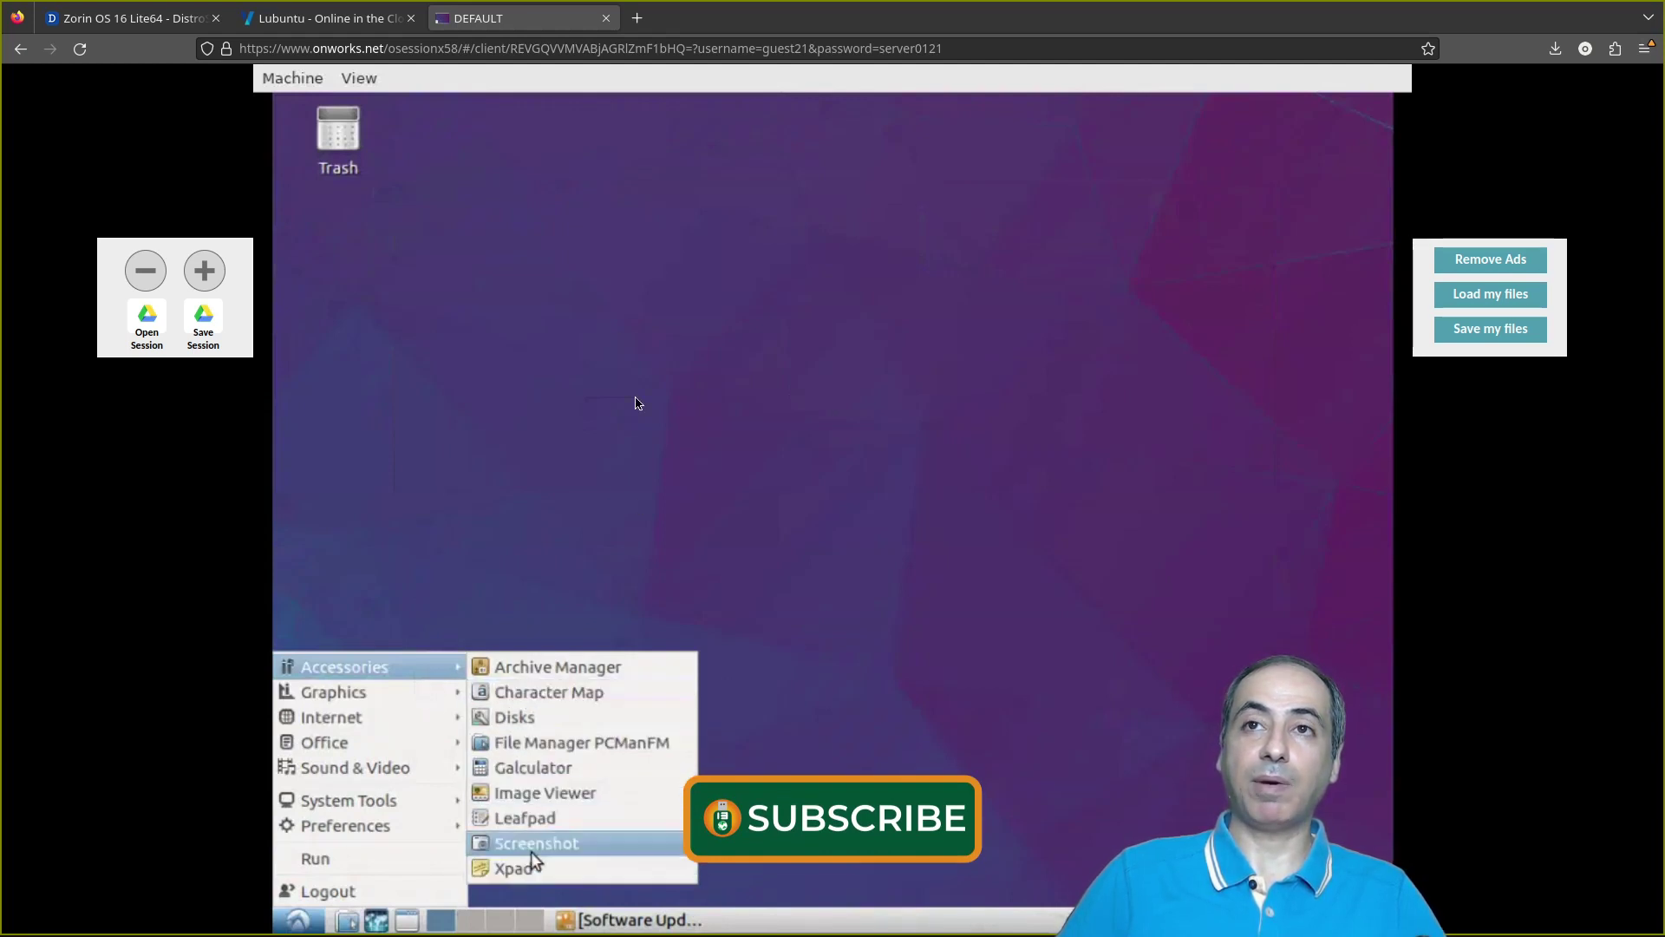
pyautogui.click(599, 316)
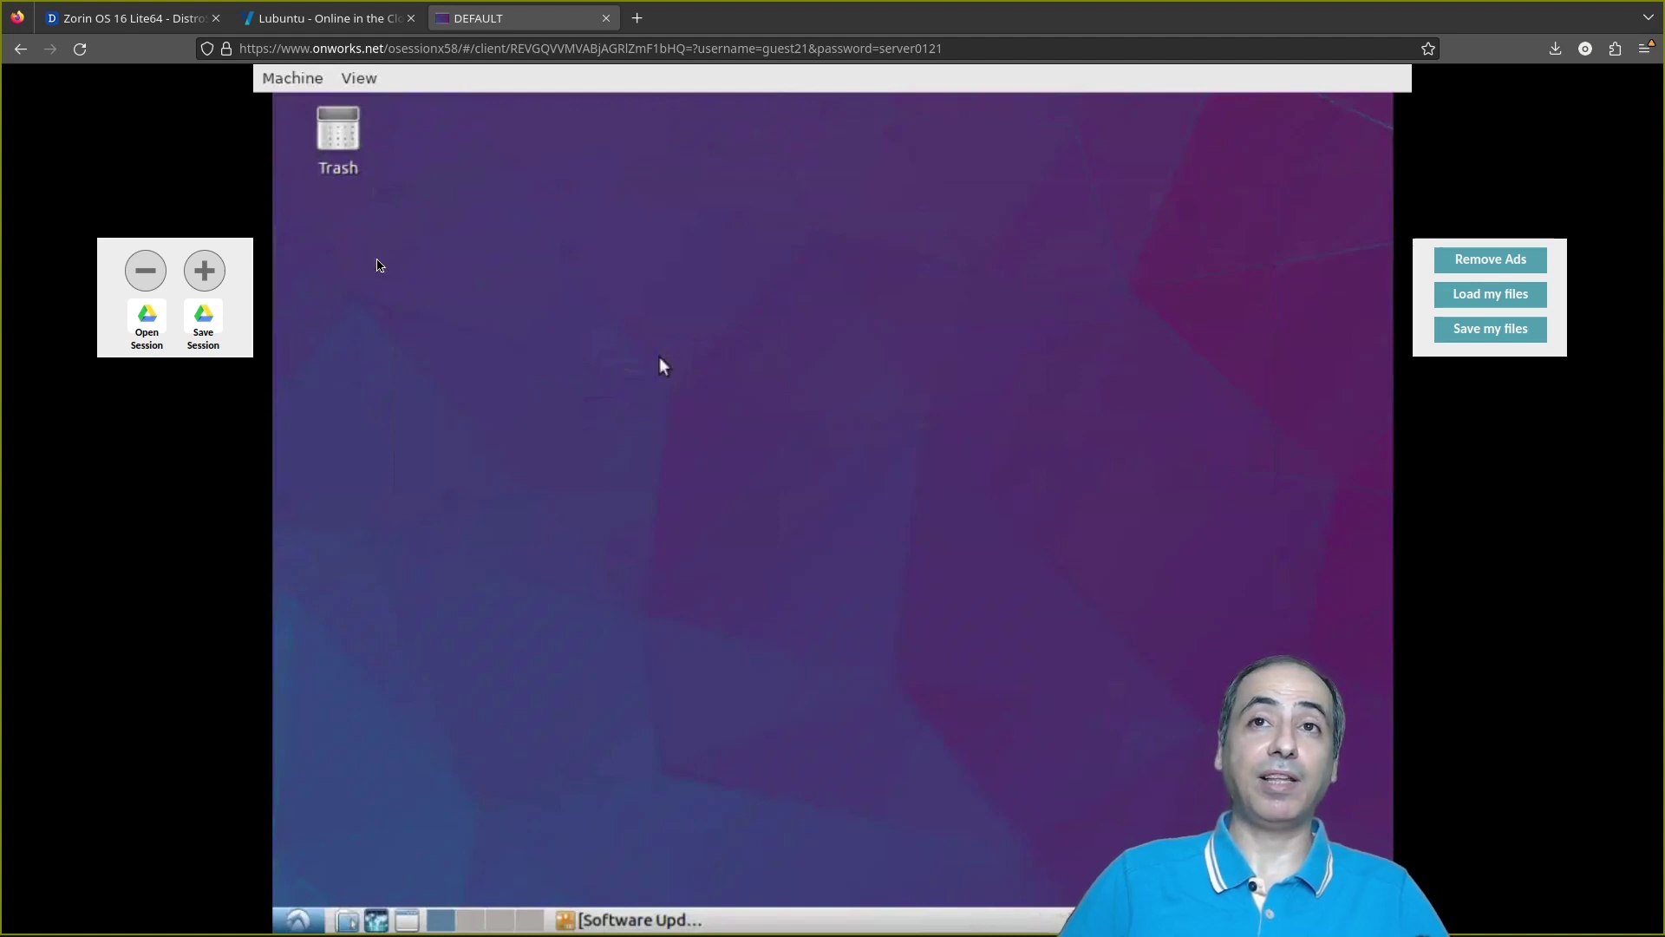
# Return to the Zorin OS 16 Lite64 tab, where the ZorinGrey-Dark Appearance settings remain open
pyautogui.click(160, 17)
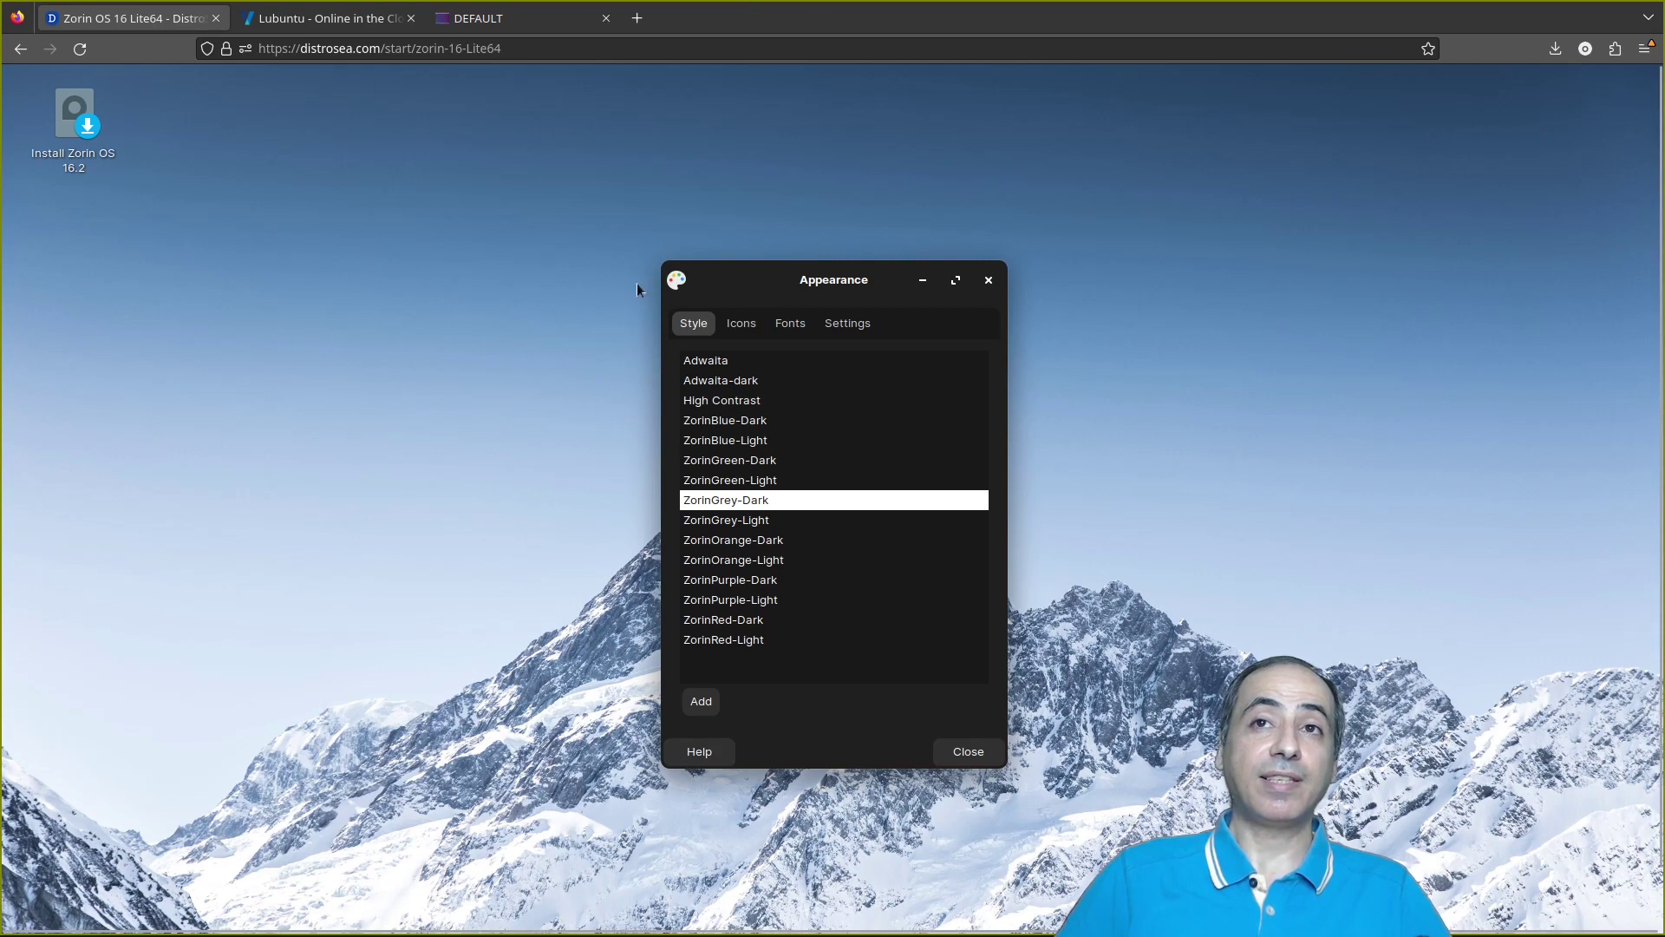